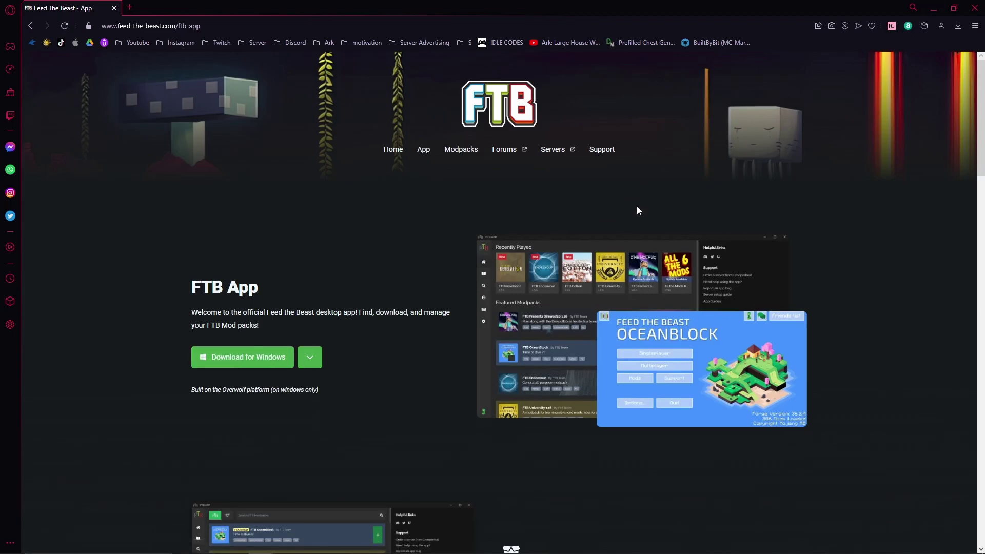
Step: Switch from the browser to the FTB App and look over its recently played and featured modpacks
click(933, 8)
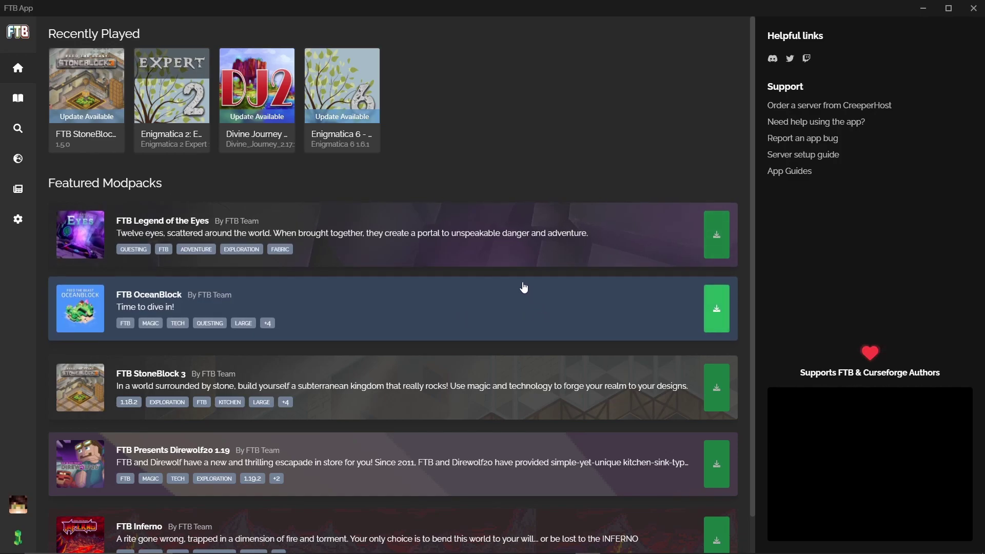
scroll(380, 293, down, 2)
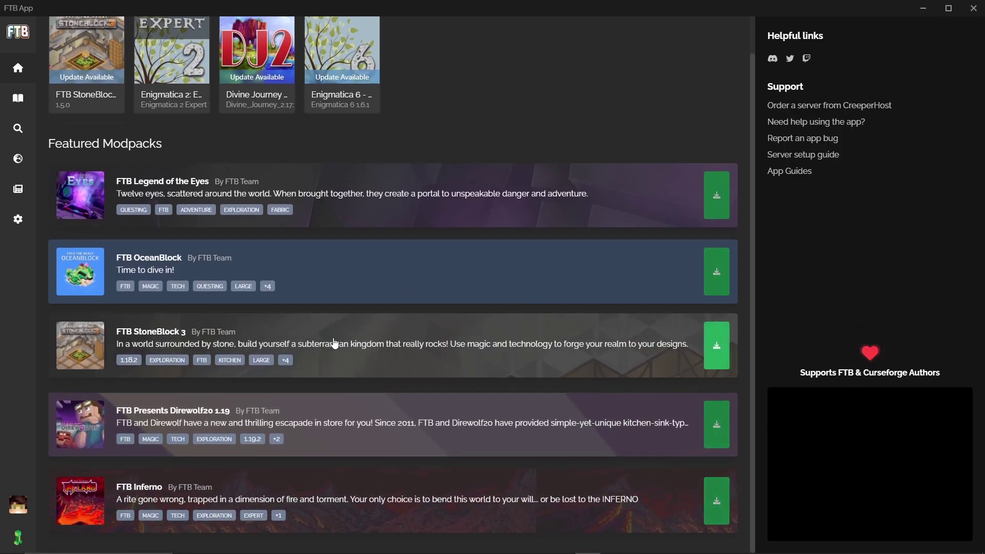
scroll(341, 345, up, 2)
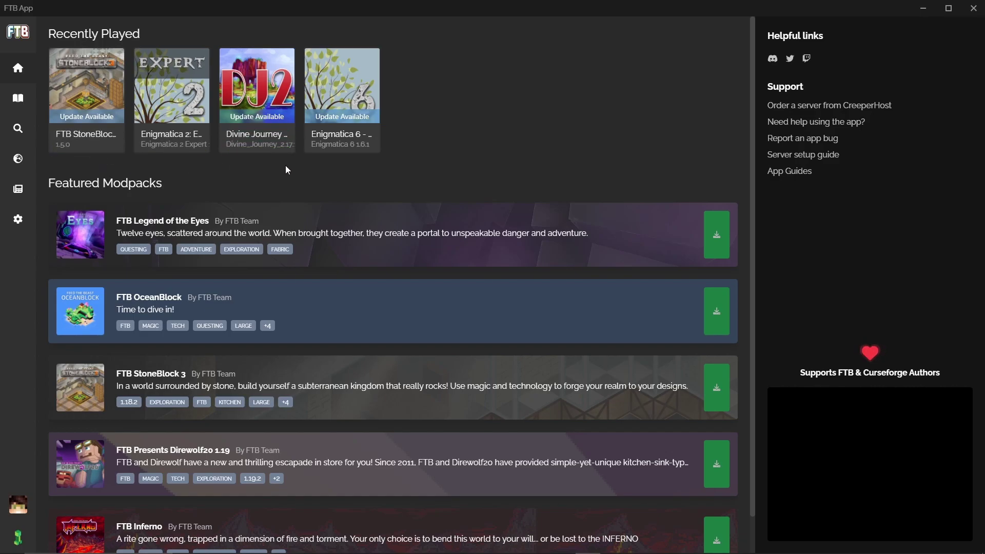
mouse_move(325, 92)
mouse_move(340, 143)
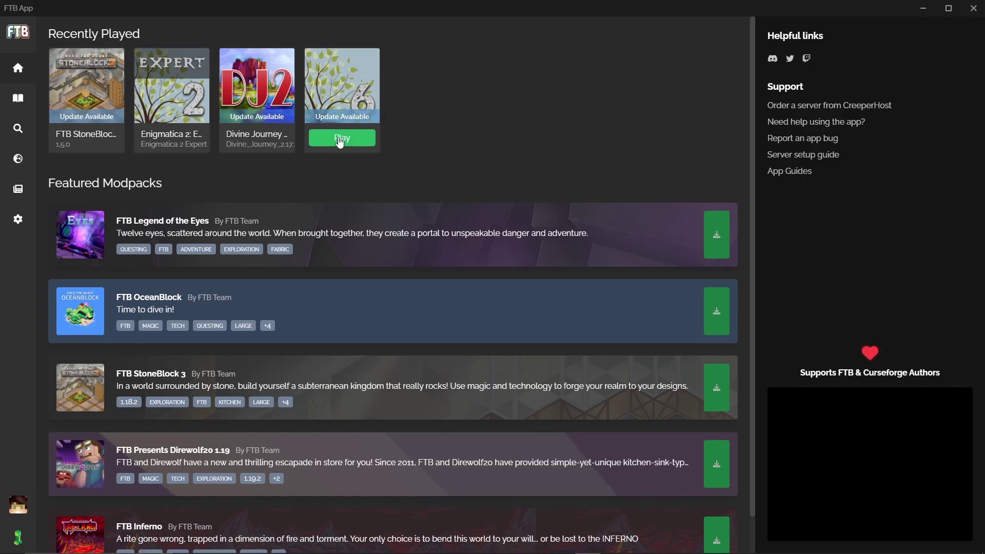
Step: Open the FTB StoneBlock 3 instance page from the modpack library
click(18, 101)
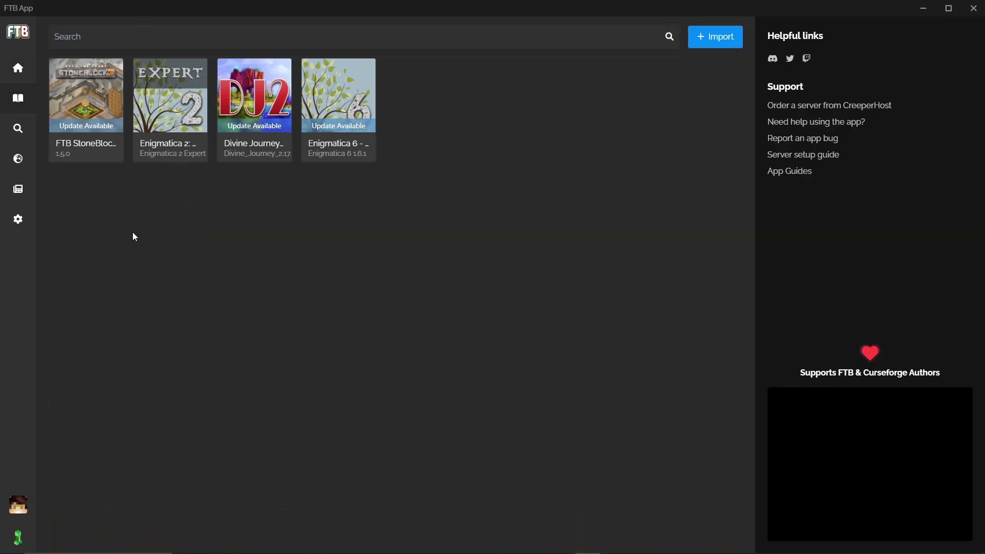
mouse_move(89, 82)
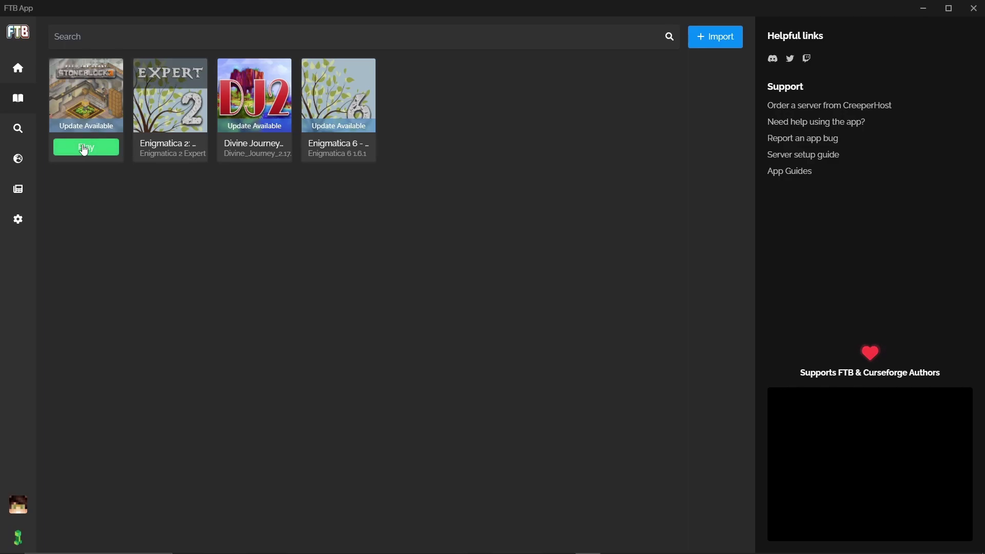
click(85, 93)
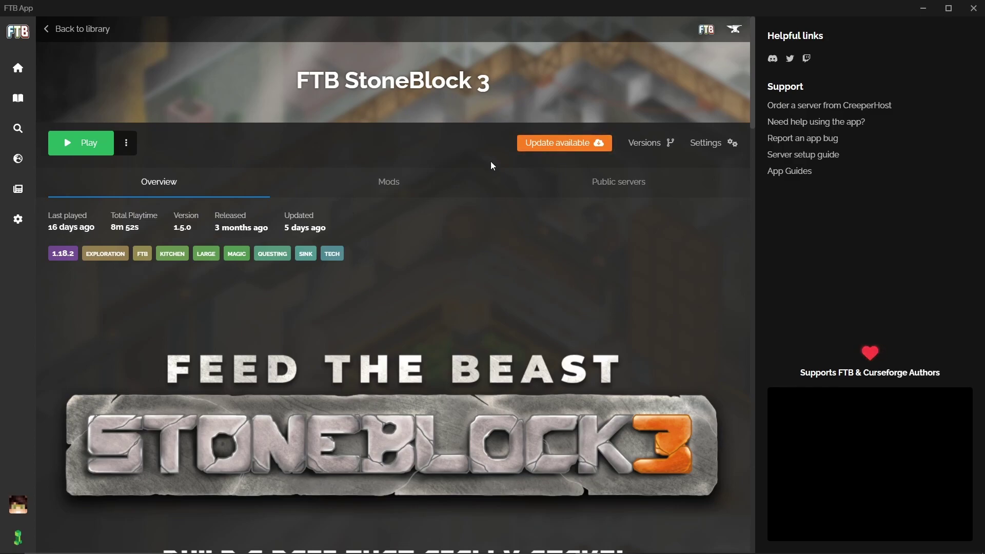
Step: Read the changelog of the available 1.6.1 update and close it without updating the pack
click(547, 149)
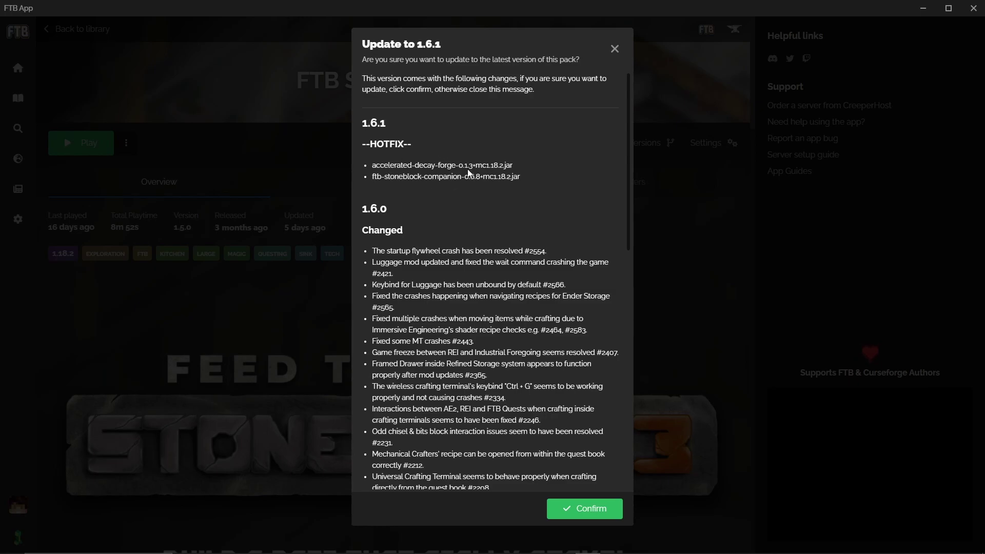
scroll(436, 178, down, 2)
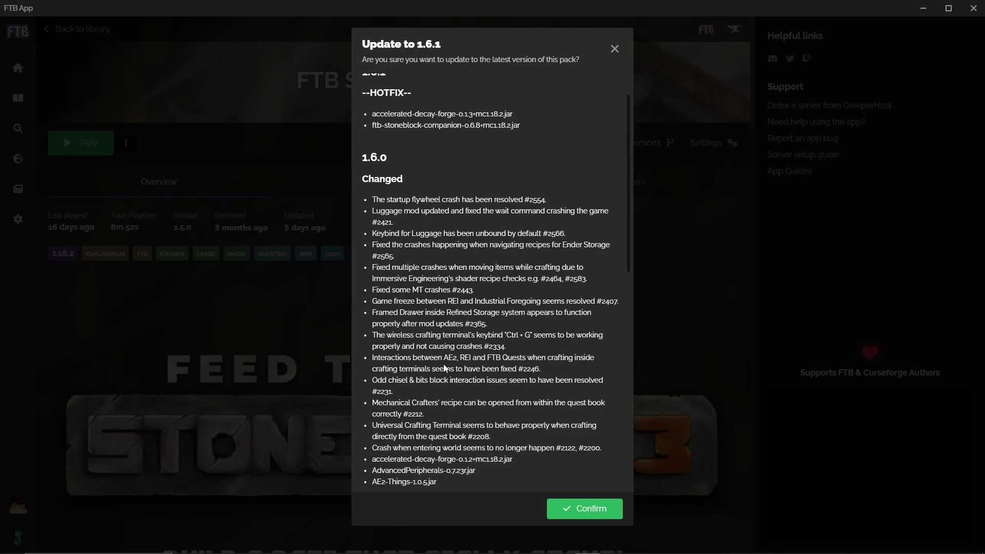
scroll(392, 159, up, 2)
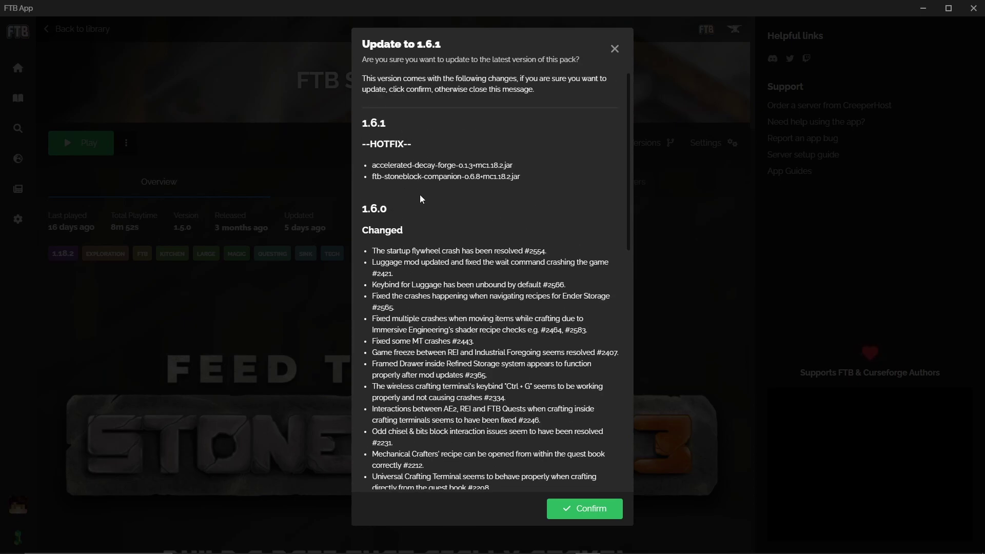
scroll(420, 196, down, 15)
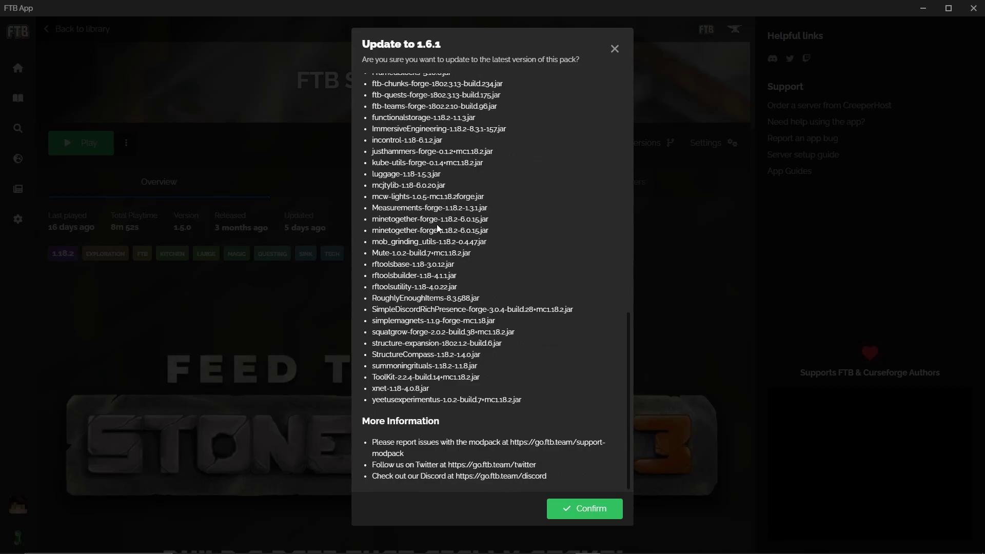
click(614, 49)
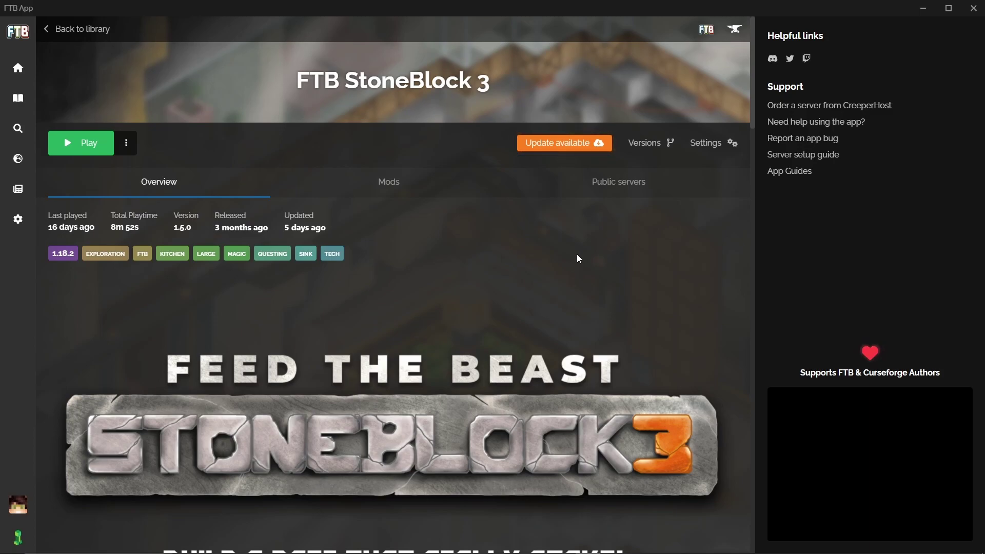
Step: Browse the pack's version list, review the changelogs for 1.3.0 and 1.5.0, and close the list
click(647, 143)
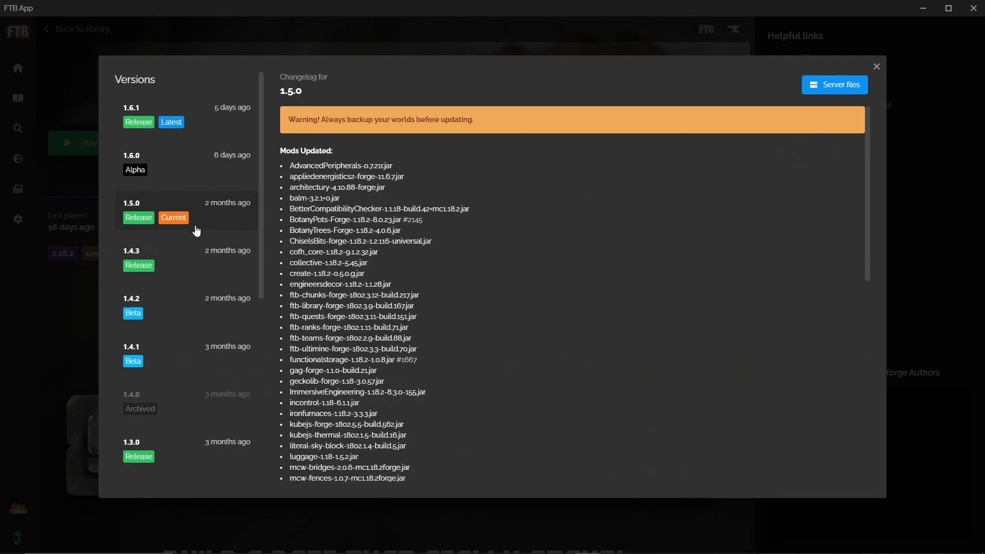
scroll(193, 241, down, 2)
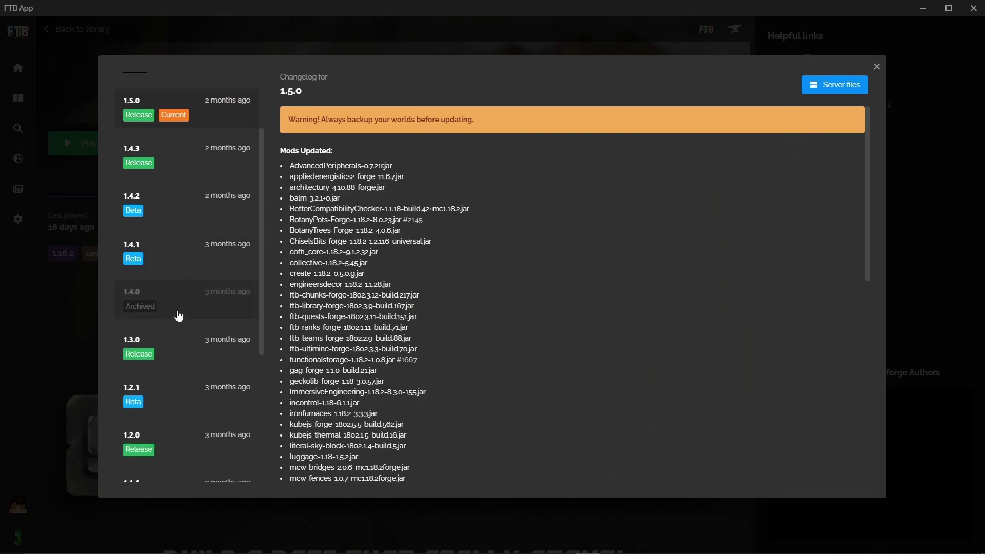
click(189, 358)
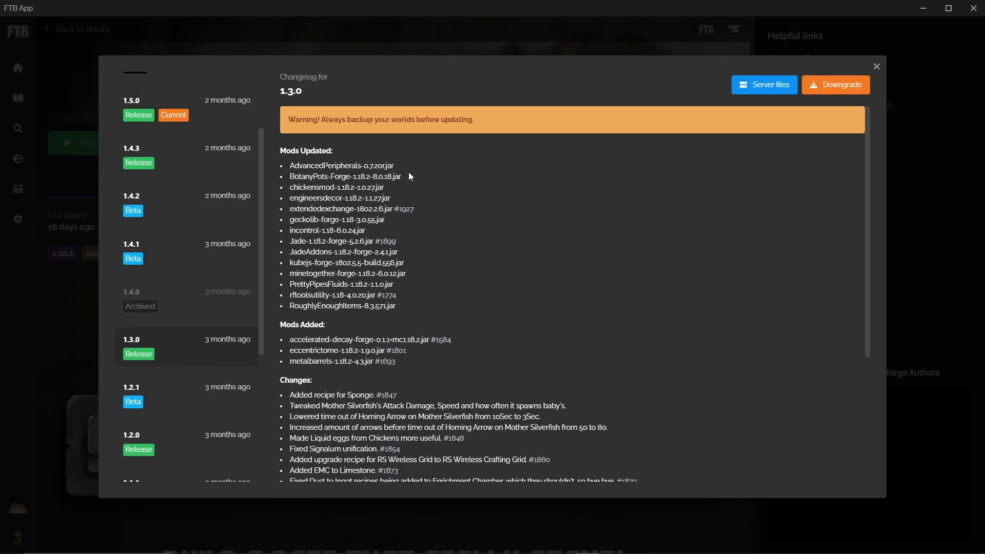
scroll(423, 279, down, 2)
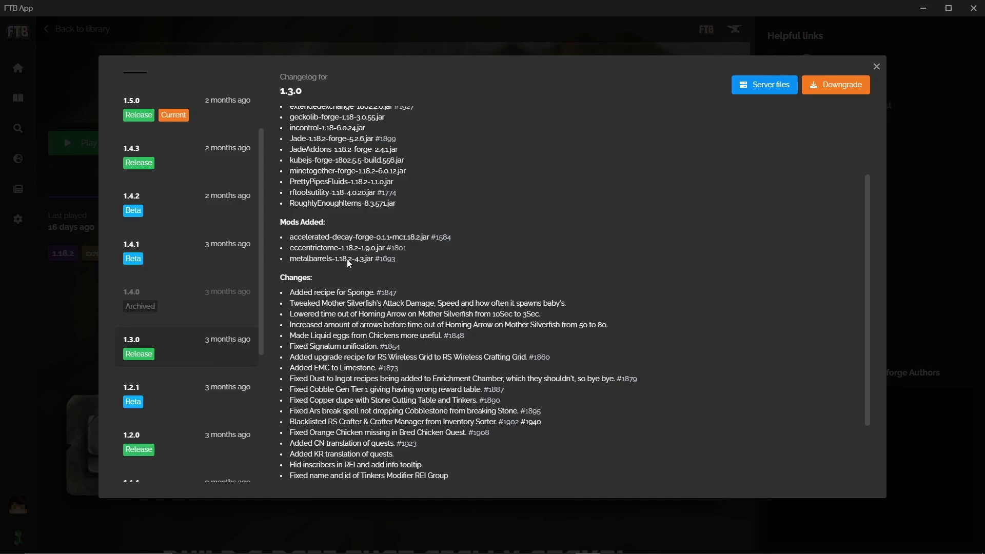
scroll(348, 259, down, 2)
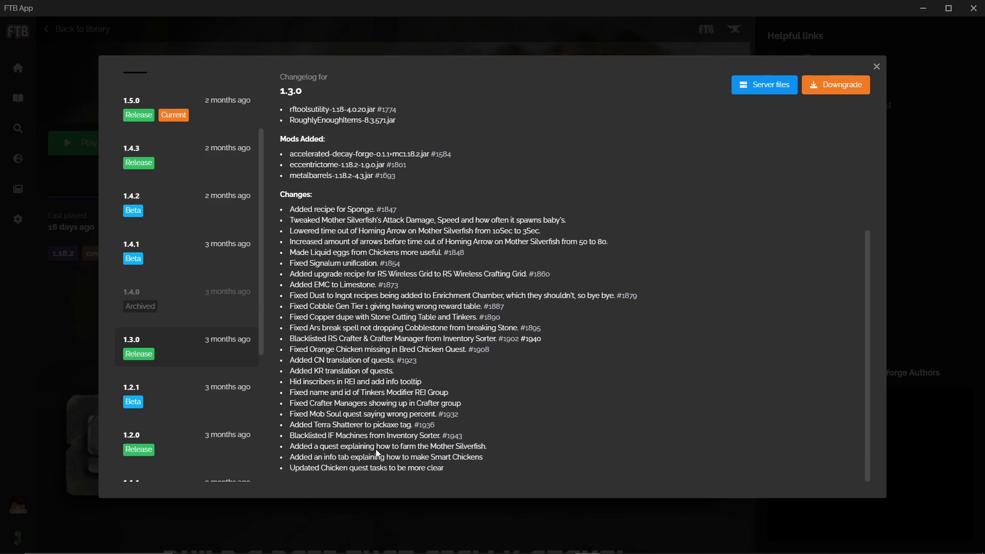
scroll(382, 450, up, 4)
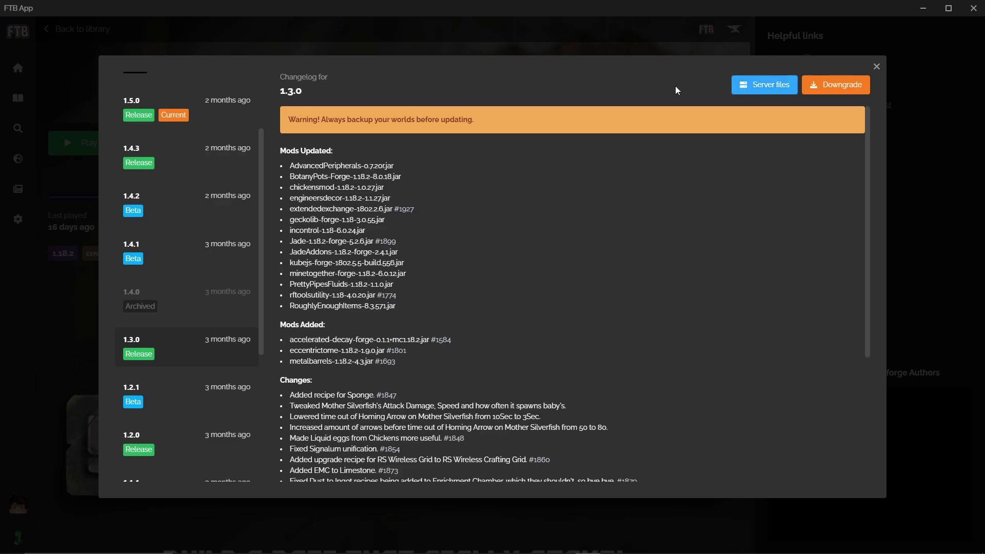
scroll(190, 215, up, 2)
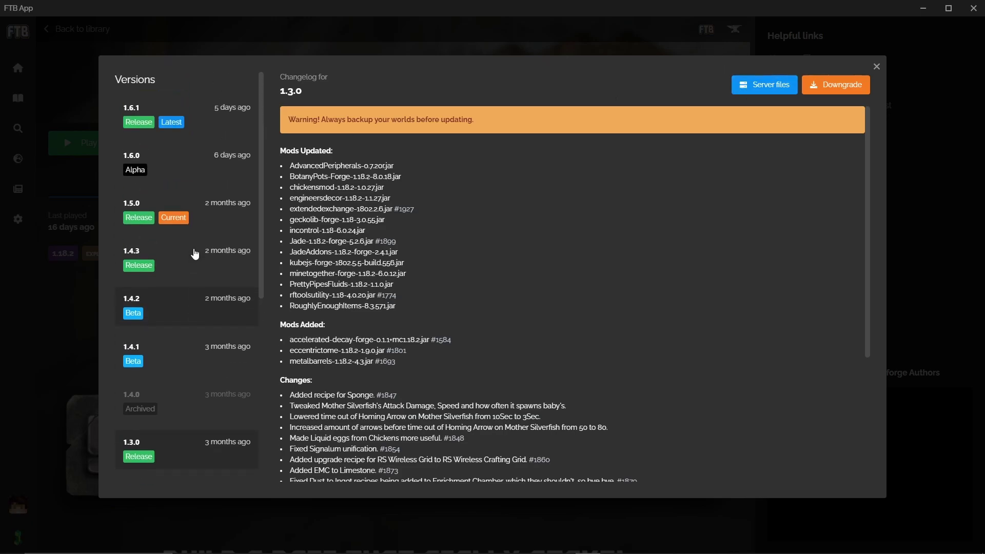
click(205, 220)
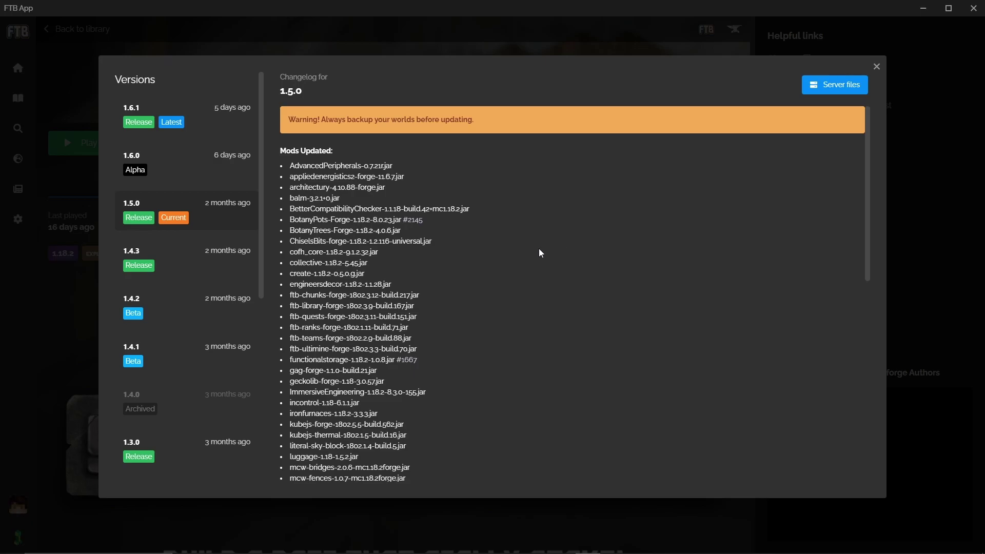
click(876, 66)
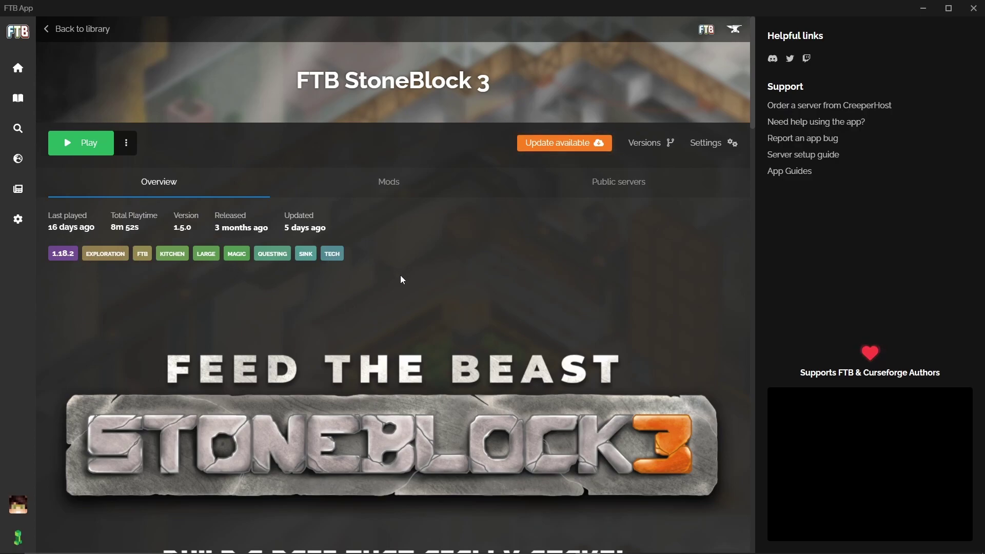
Step: Look over the pack's overview and its installed mods, filtering the mod list by "apple" and clearing the filter
scroll(410, 280, down, 6)
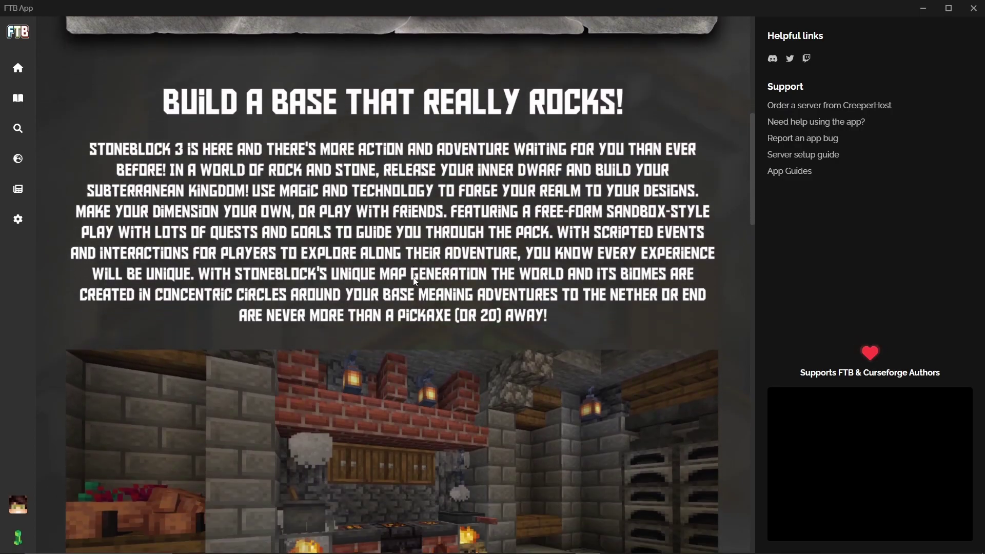
scroll(414, 308, up, 8)
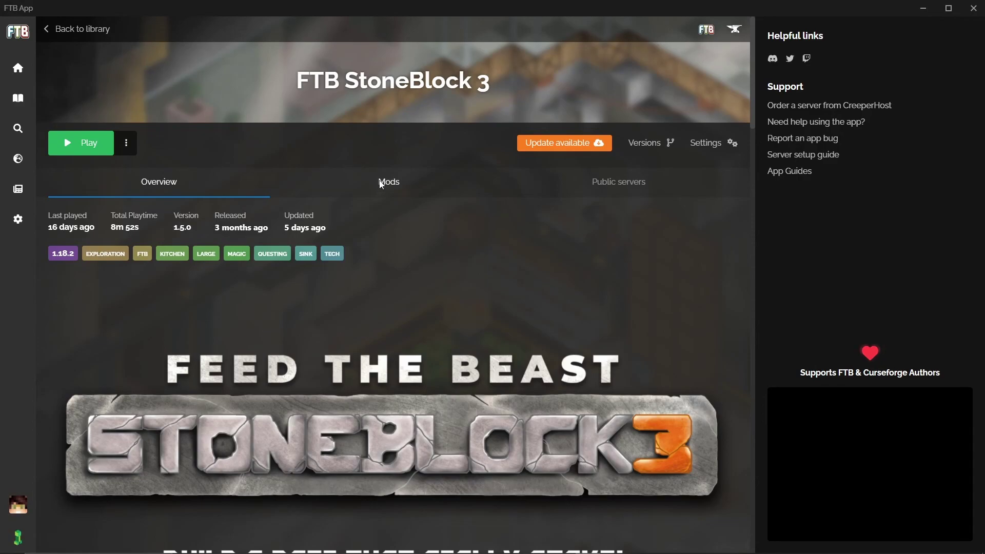
click(381, 186)
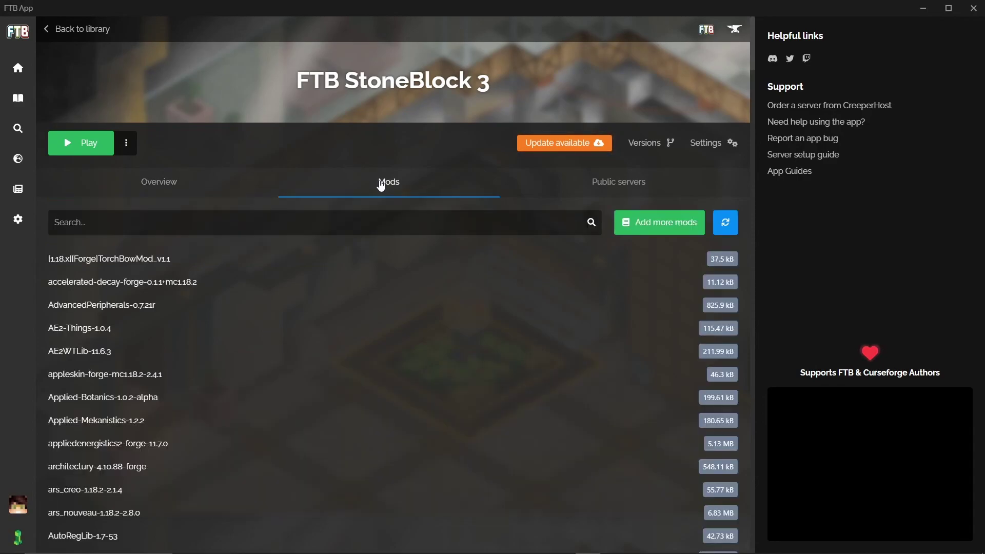
click(230, 233)
text(apple)
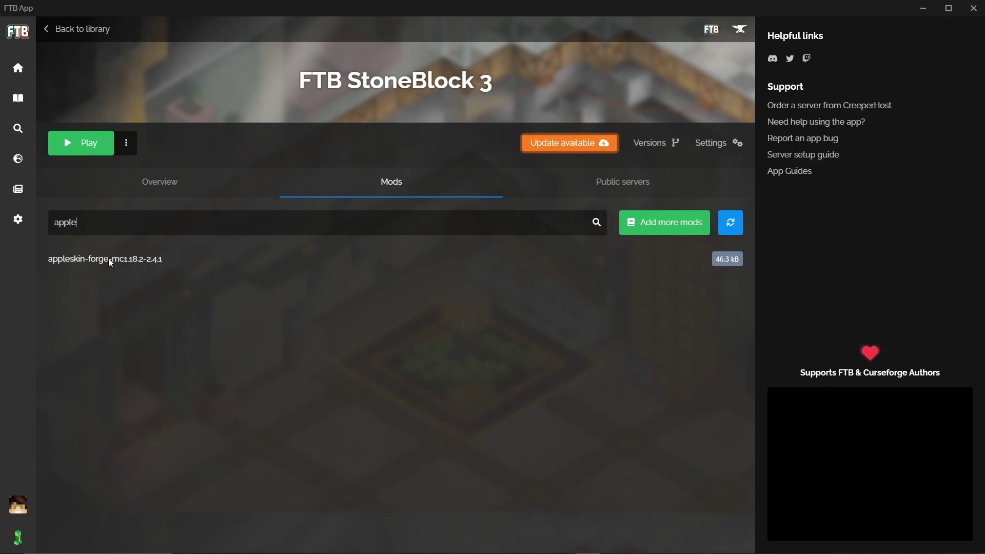
key(ctrl+a)
key(BackSpace)
scroll(407, 286, down, 8)
scroll(422, 392, up, 6)
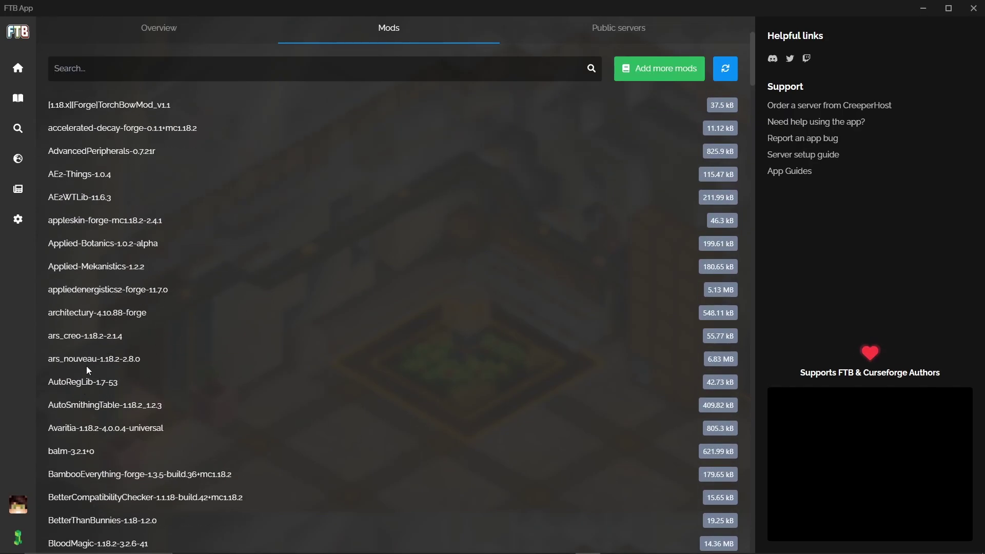
scroll(129, 389, up, 3)
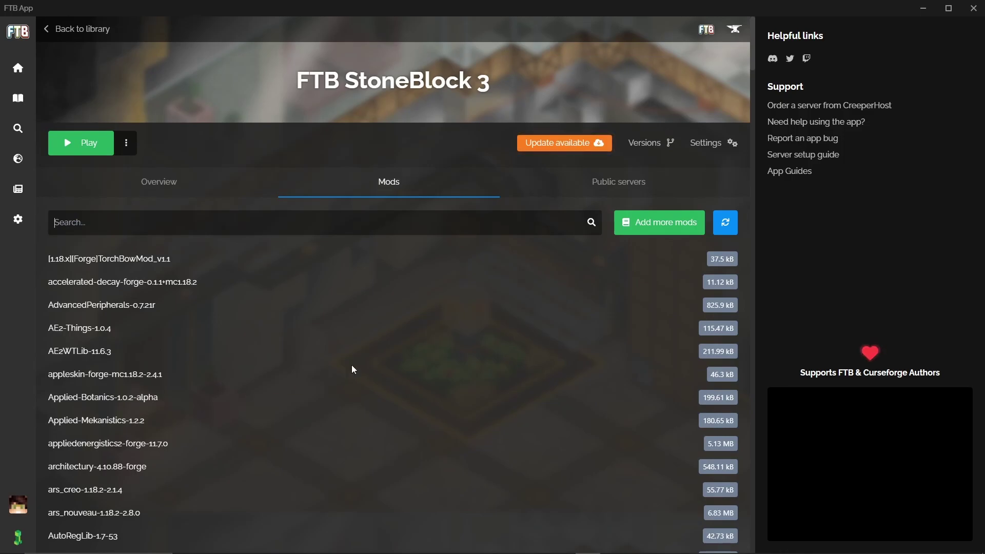
Step: Search for "ftb" among the mods that can be added to the pack, close the search, and view its public servers
click(672, 234)
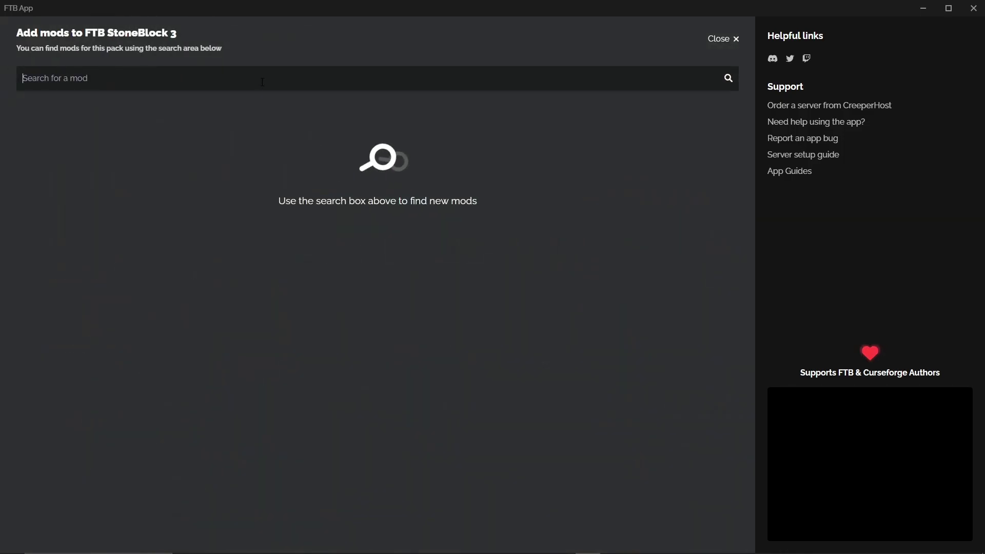
click(391, 74)
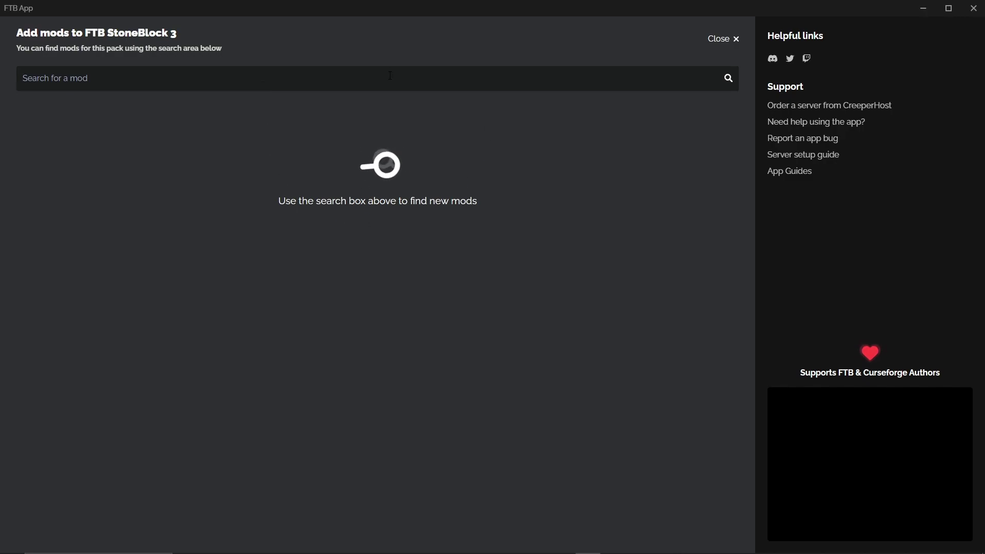
text(ftb)
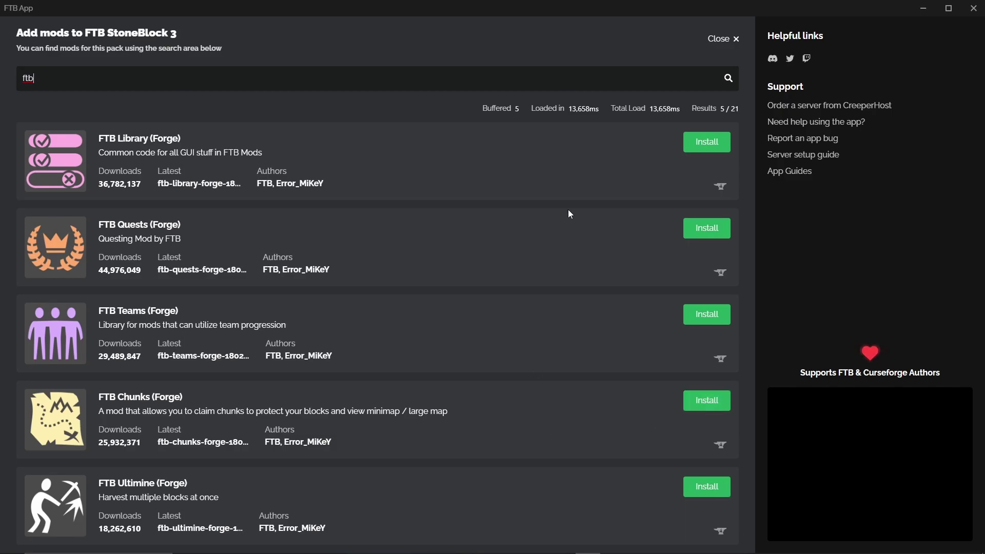
click(728, 40)
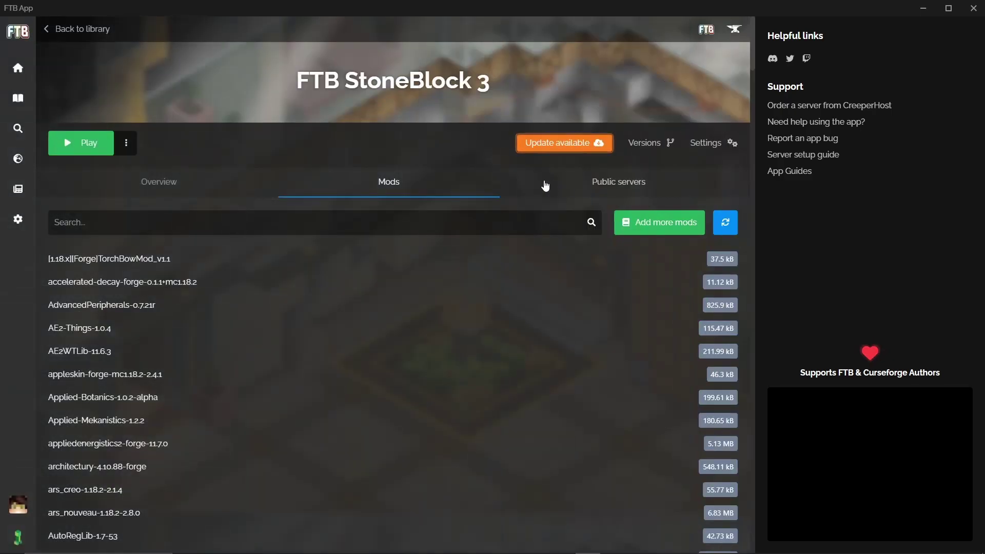
click(565, 186)
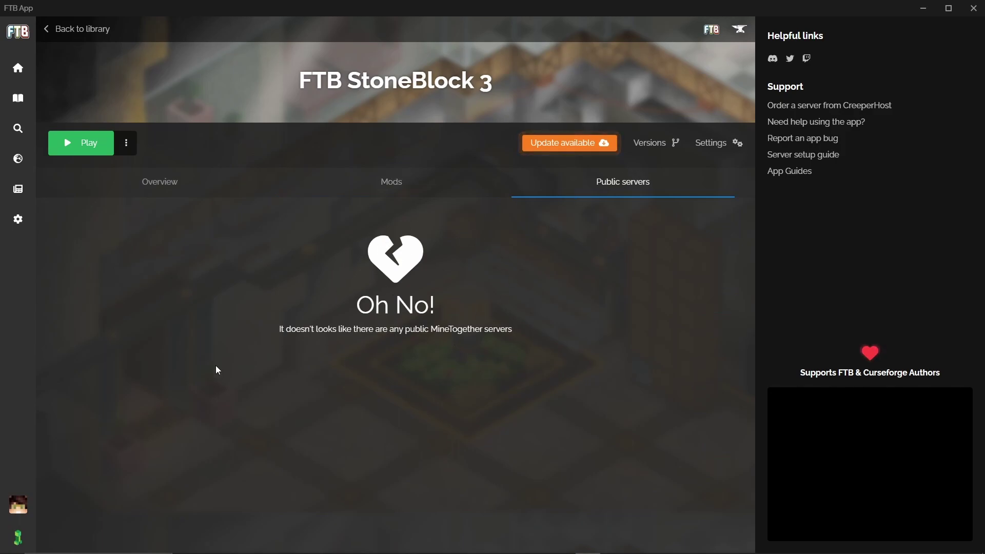
mouse_move(12, 517)
Step: Set the FTB StoneBlock 3 instance memory to 12.13GB in its settings and return to the instance page
click(718, 144)
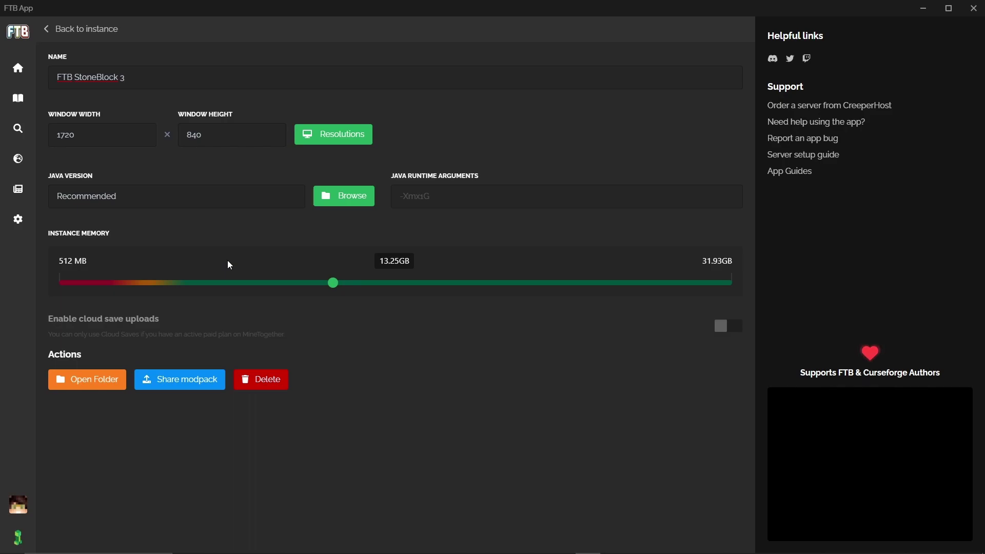
drag(339, 285, 310, 285)
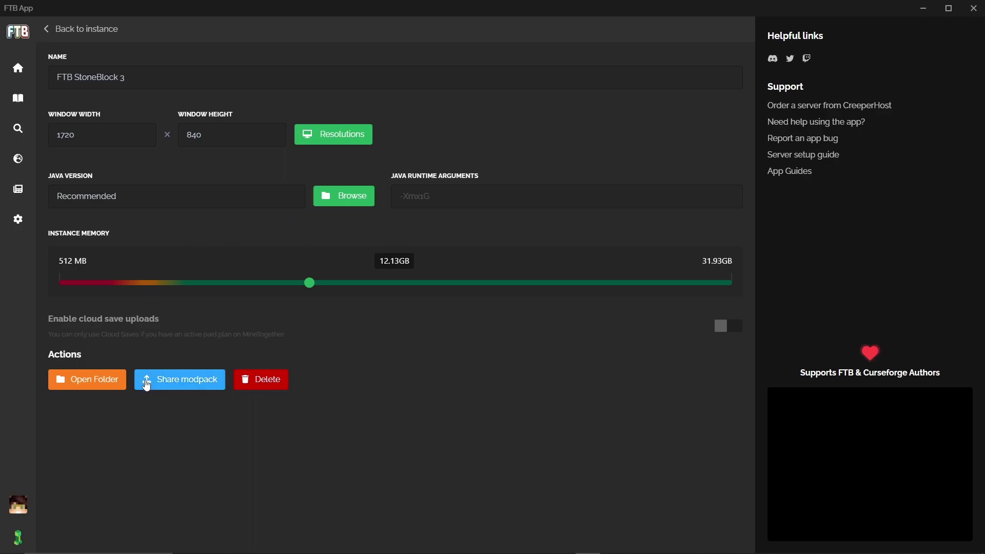
click(87, 34)
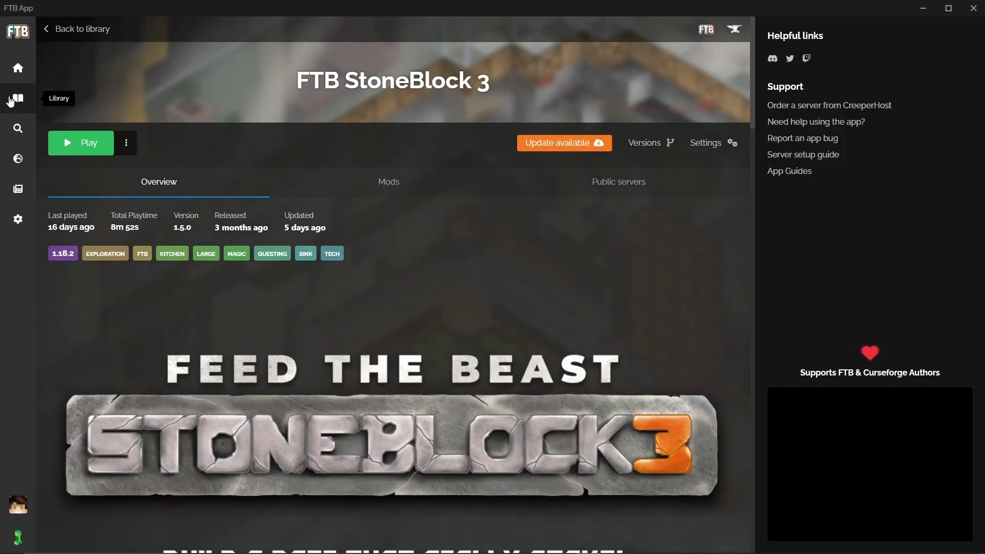
Step: Open the library, review the modpack import options including the share code entry, and close the import dialog
click(10, 101)
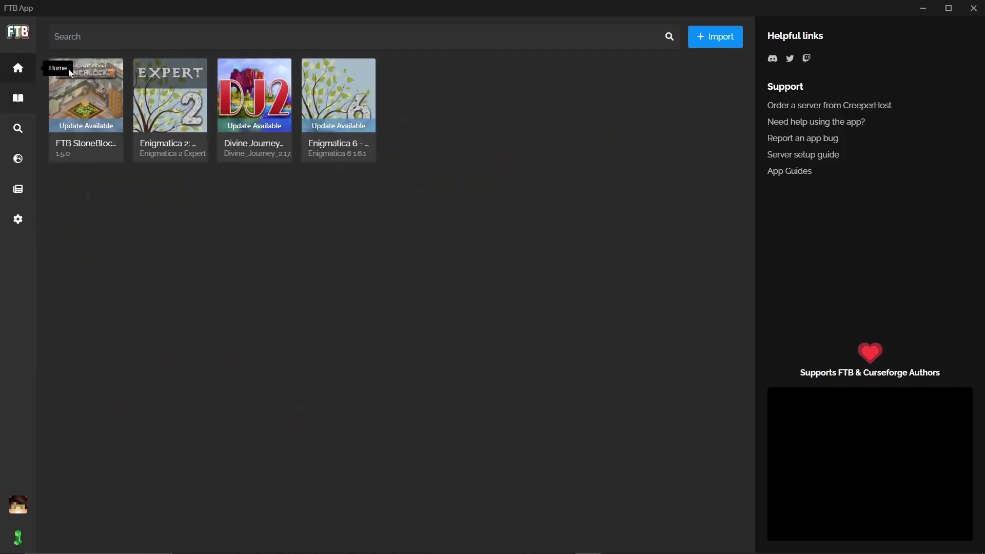
click(715, 44)
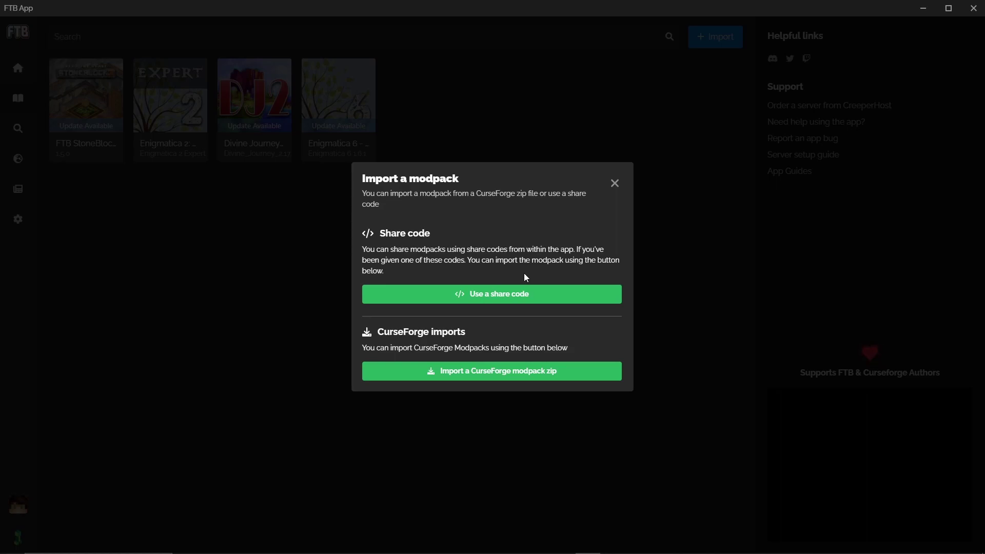
click(489, 296)
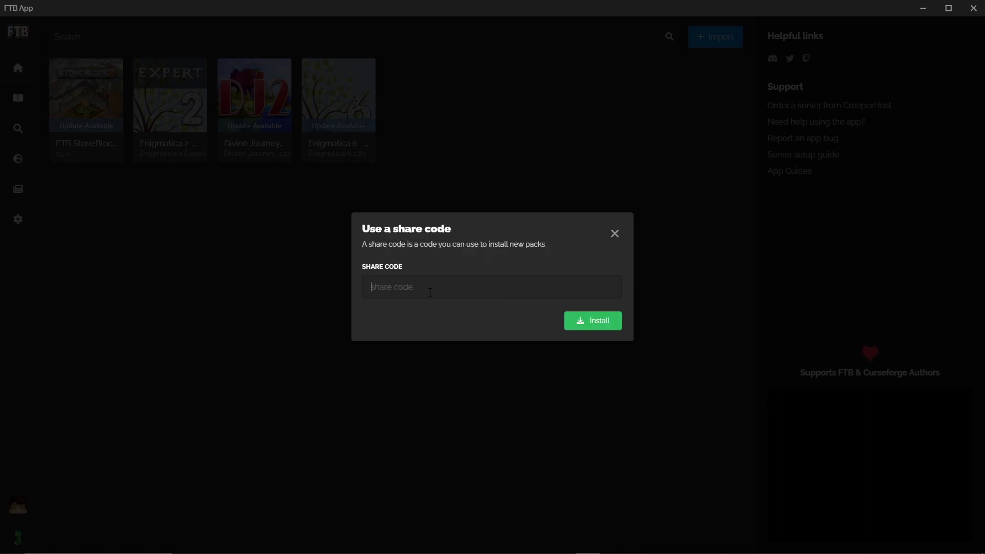
click(613, 234)
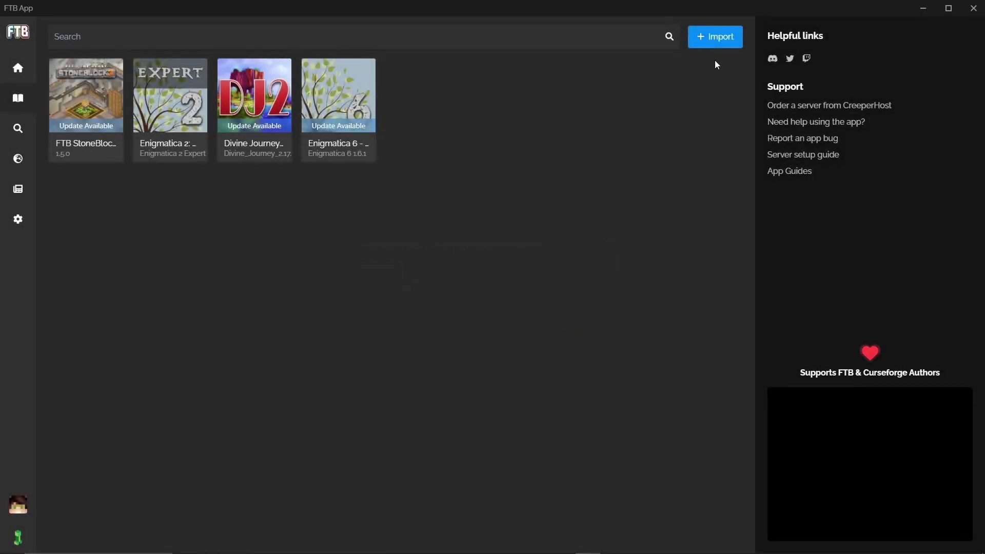
click(713, 39)
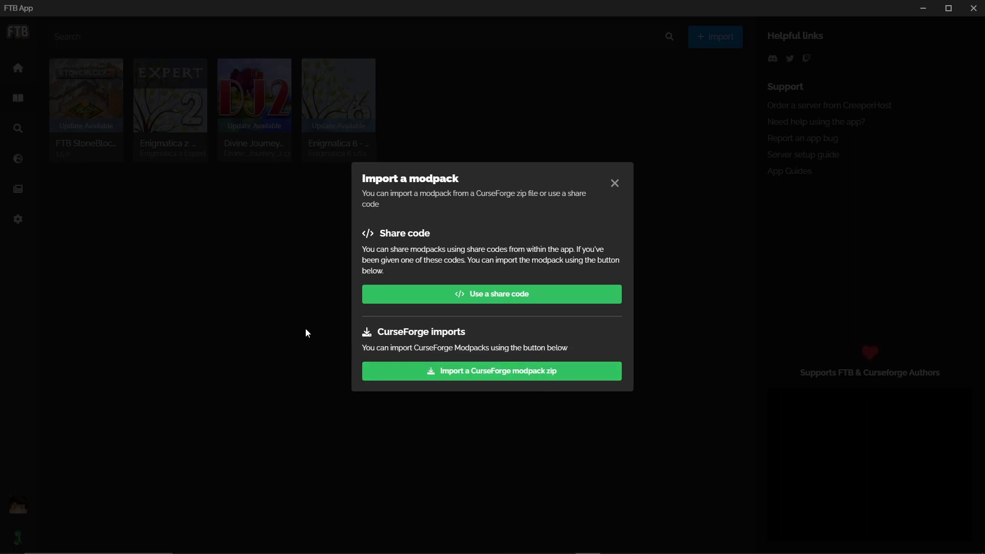
click(152, 263)
Step: Open the FTB StoneBlock 3 instance settings, view the Share modpack confirmation, and dismiss it without sharing
click(86, 102)
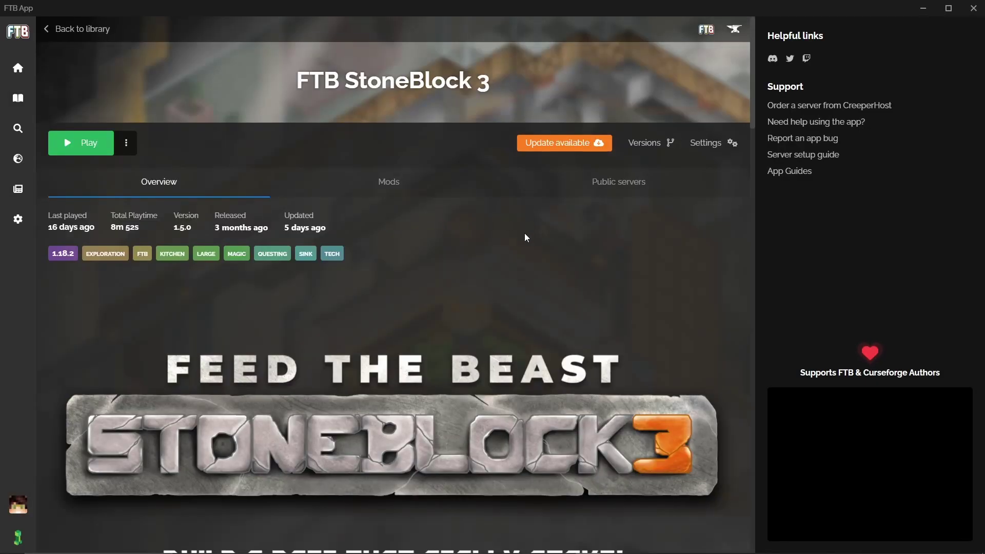
click(714, 147)
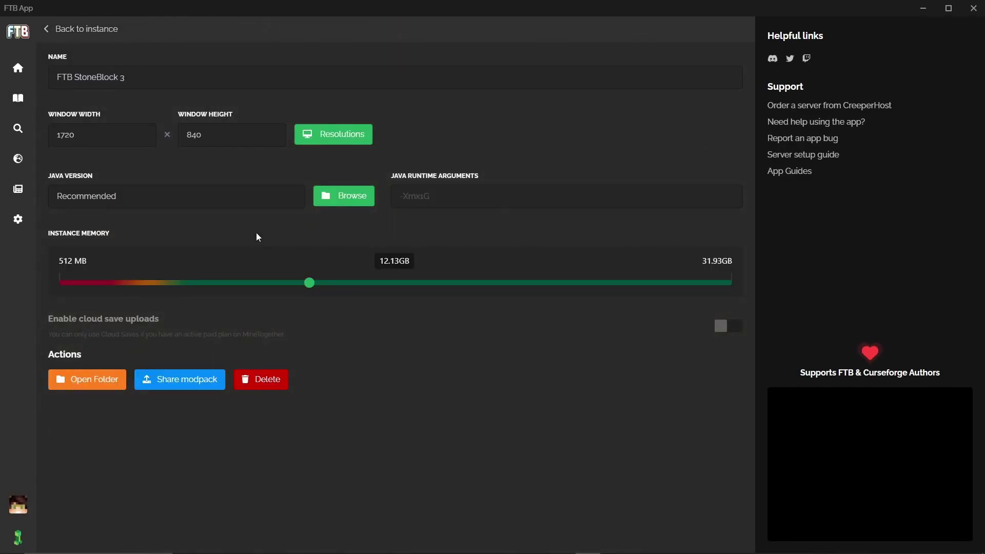
click(165, 379)
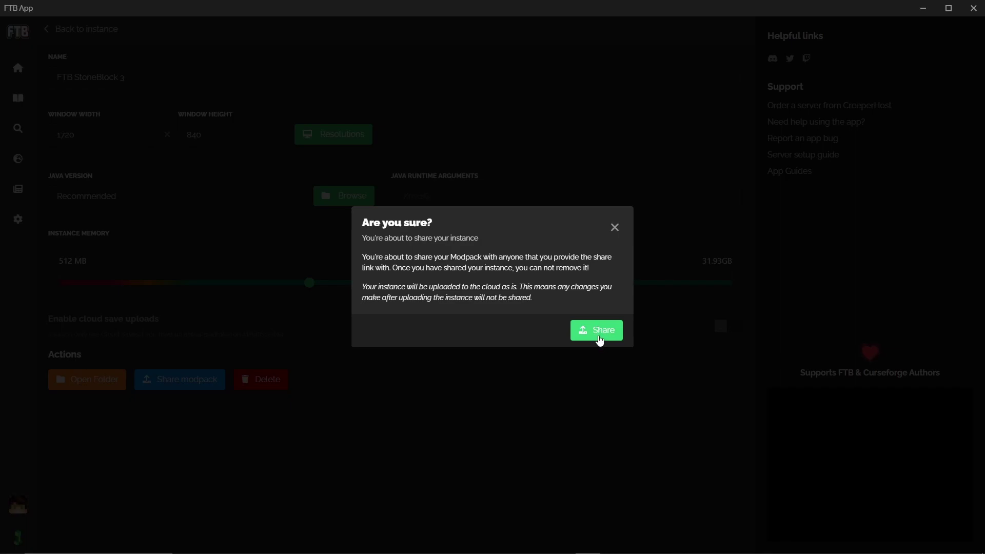
click(614, 227)
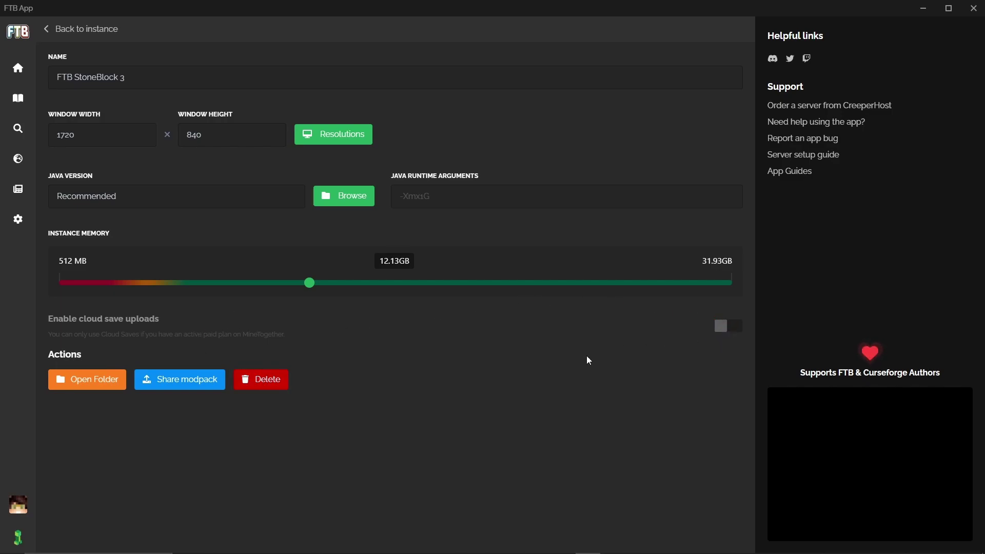
Step: Open the instance's folder, select its saves folder, close the file window, and return to the instance page
click(86, 386)
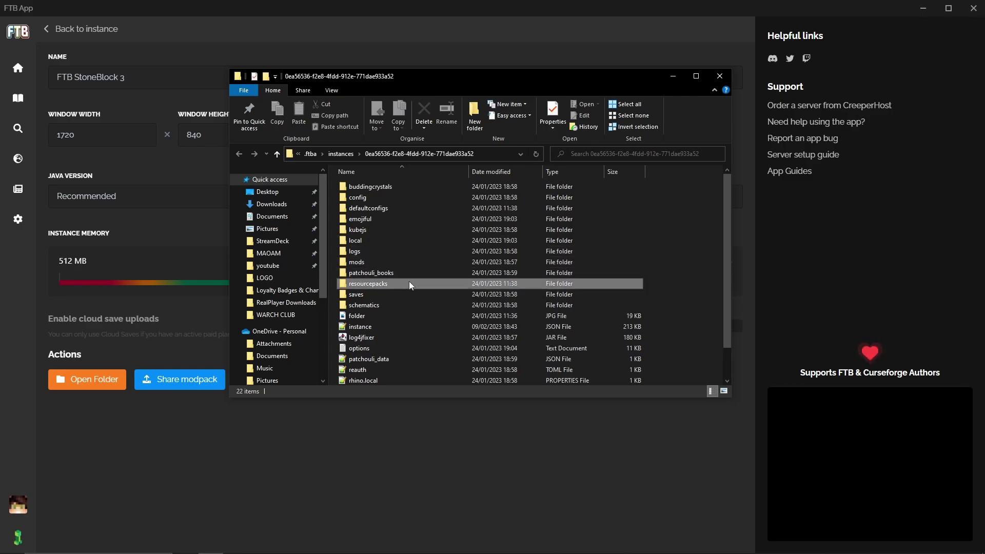
click(398, 303)
click(394, 294)
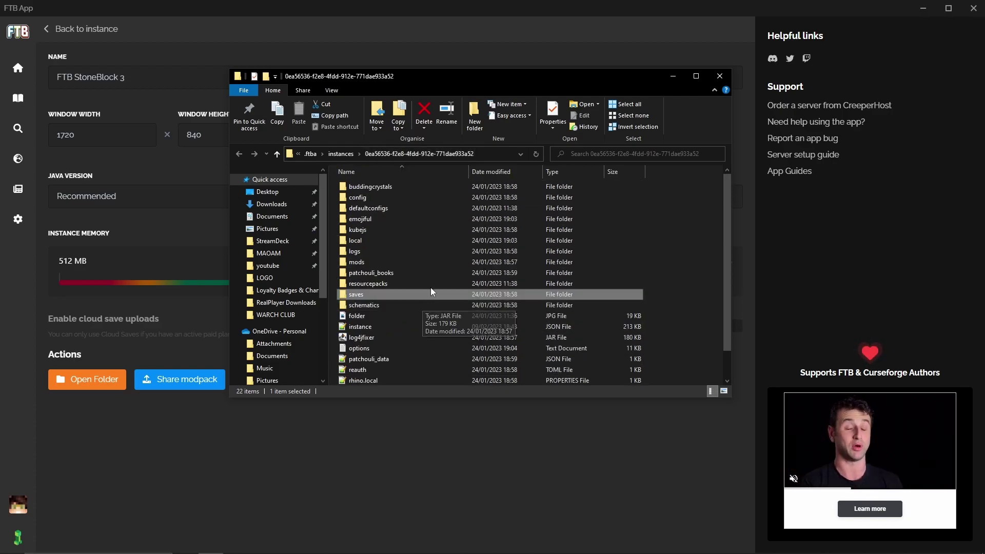
click(720, 76)
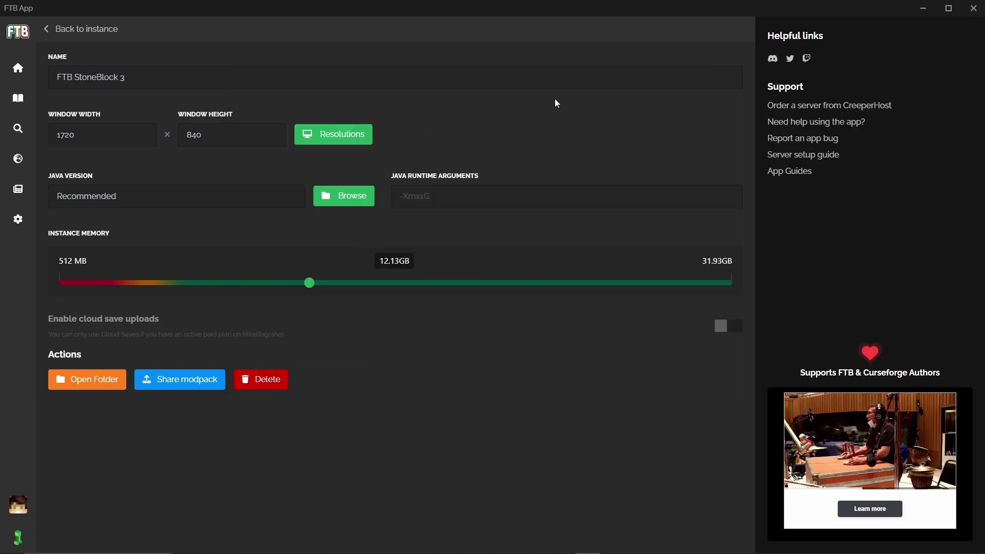
click(72, 29)
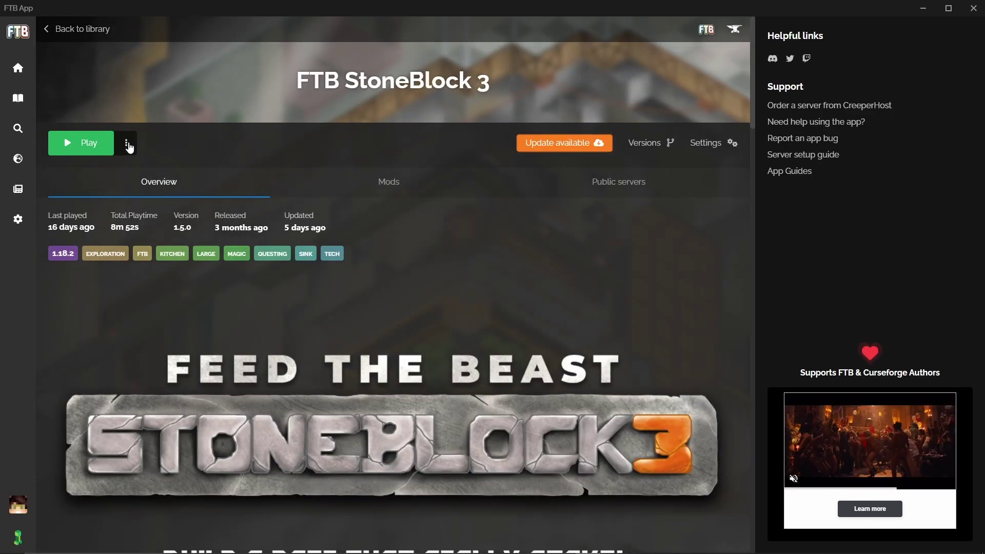
Step: Review the extra tools for the FTB StoneBlock 3 instance, visiting its settings from there and returning to the instance page
click(126, 148)
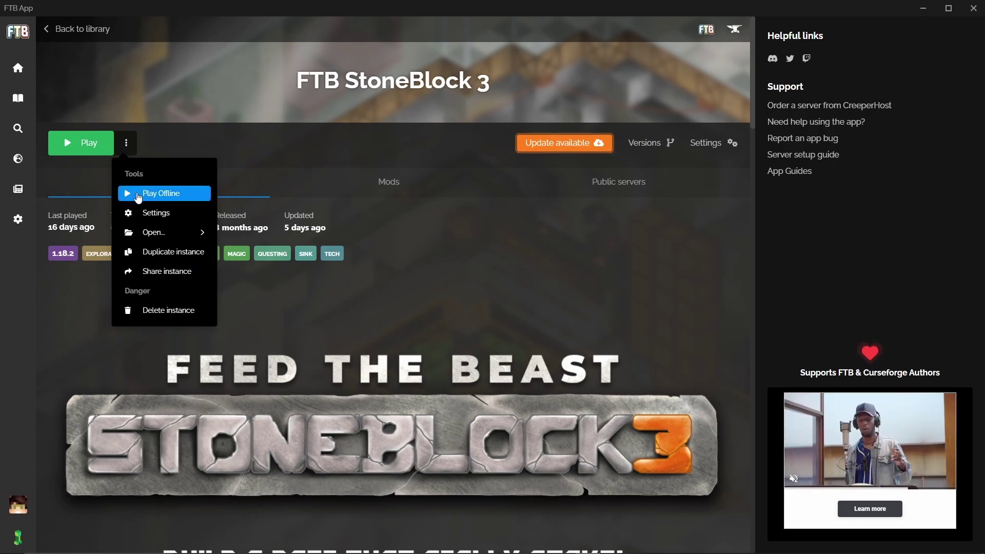
click(139, 213)
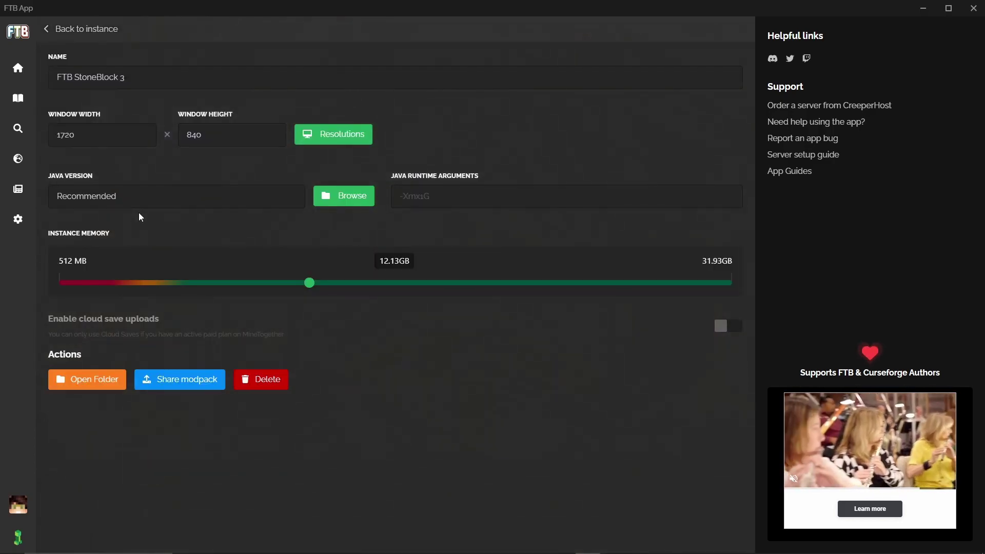
click(84, 30)
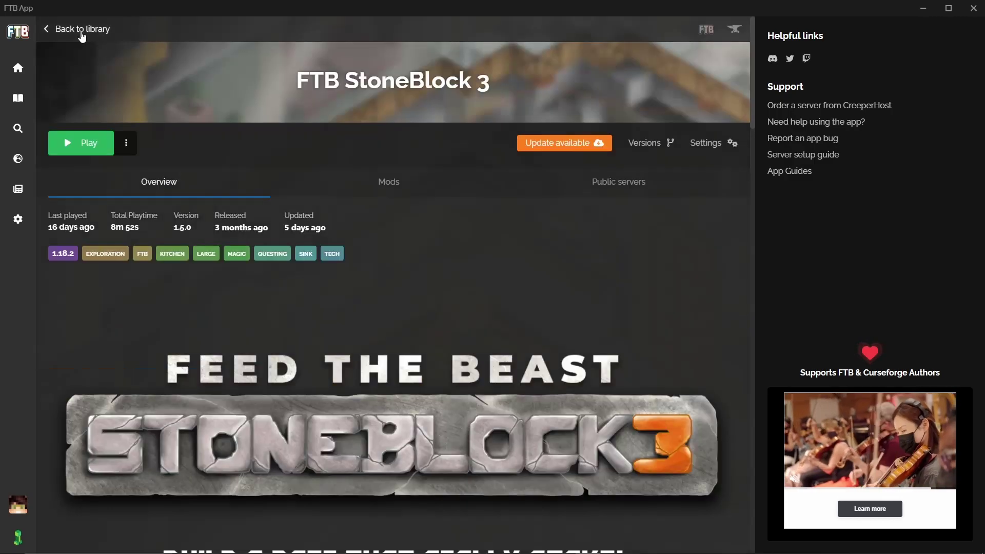
click(126, 142)
mouse_move(147, 237)
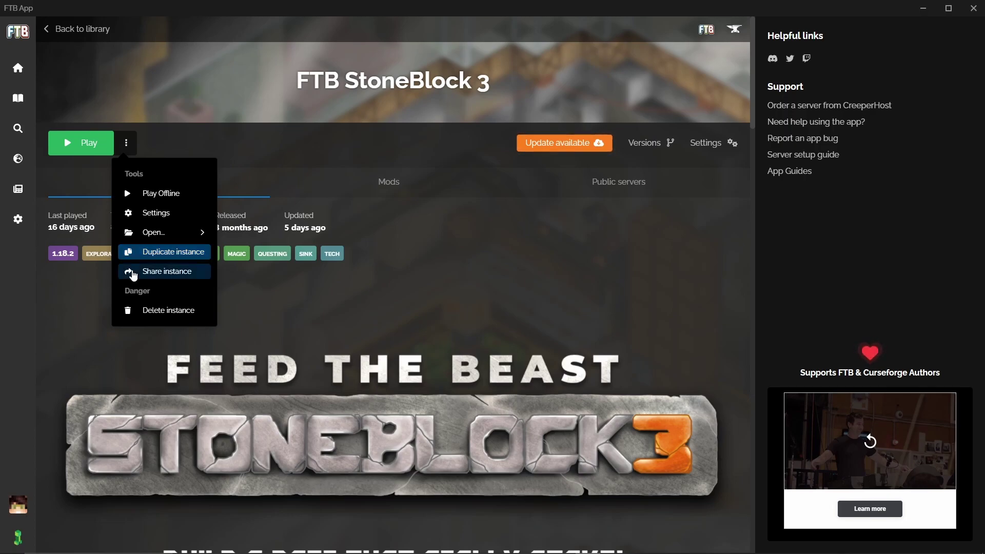
click(180, 239)
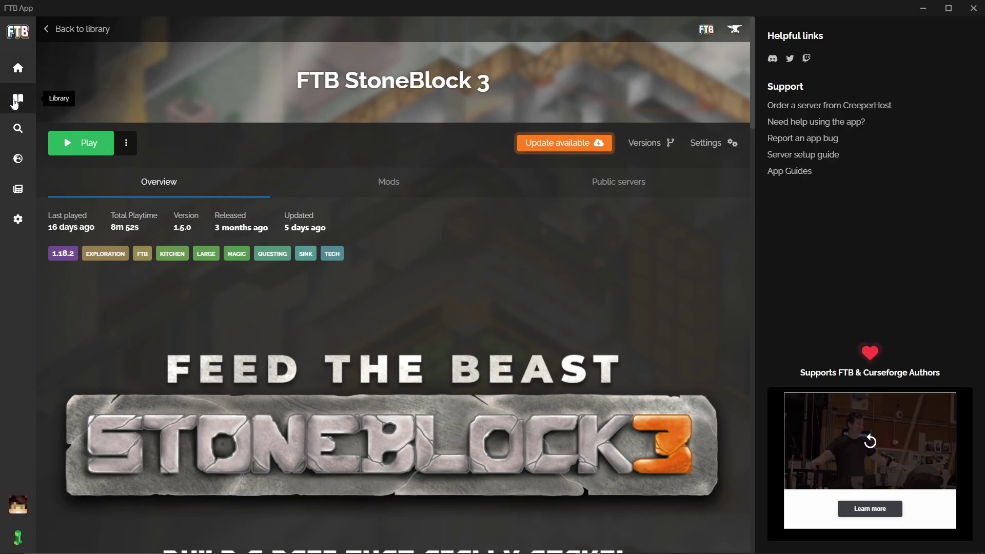
Step: Go through the library to the modpack browser and look over the list of available FTB modpacks
click(15, 103)
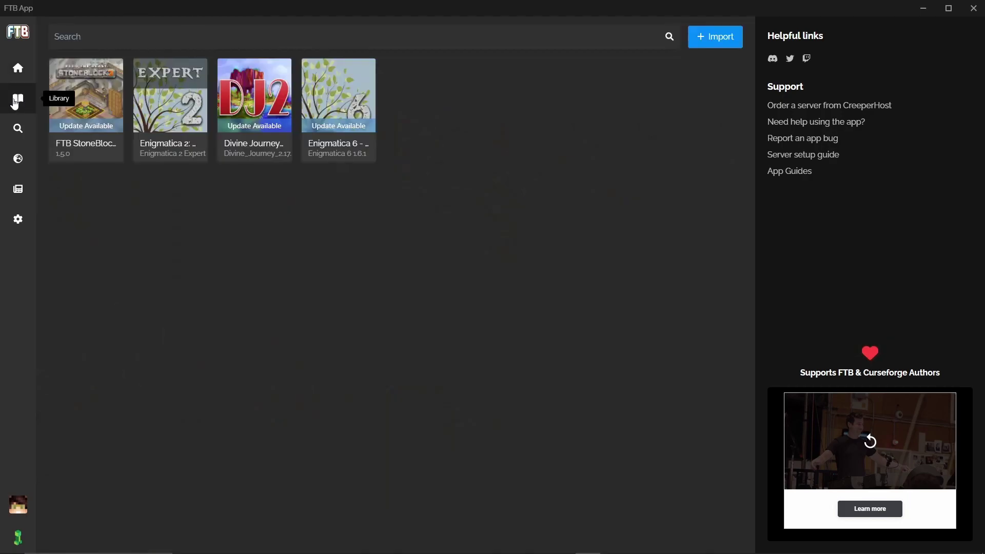
click(17, 132)
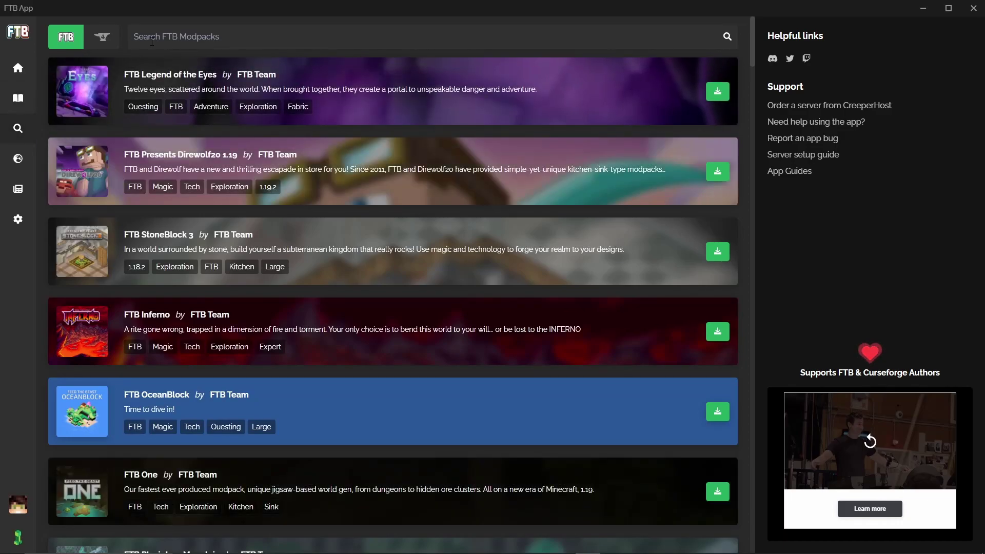
click(197, 38)
click(102, 38)
click(72, 39)
scroll(338, 228, down, 5)
scroll(349, 235, down, 6)
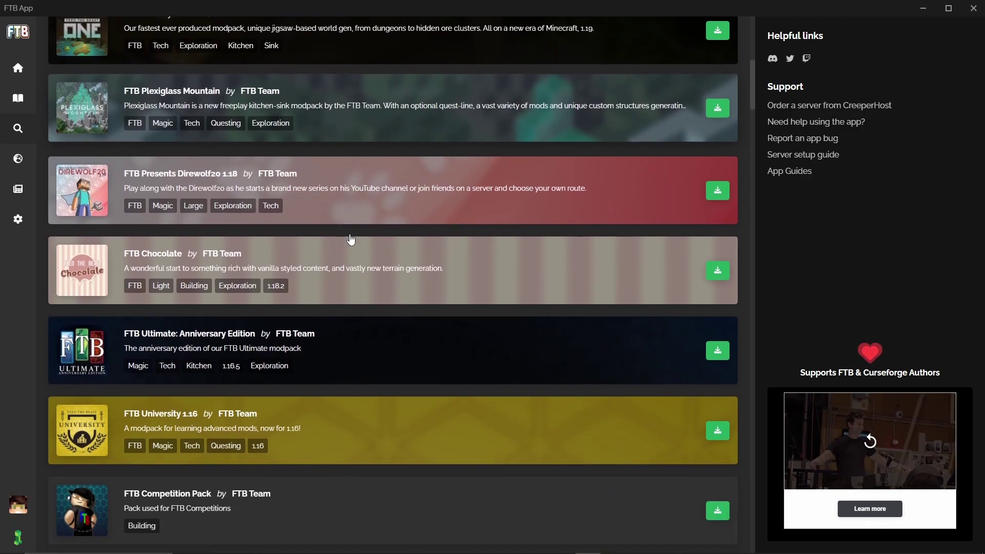
scroll(349, 236, down, 2)
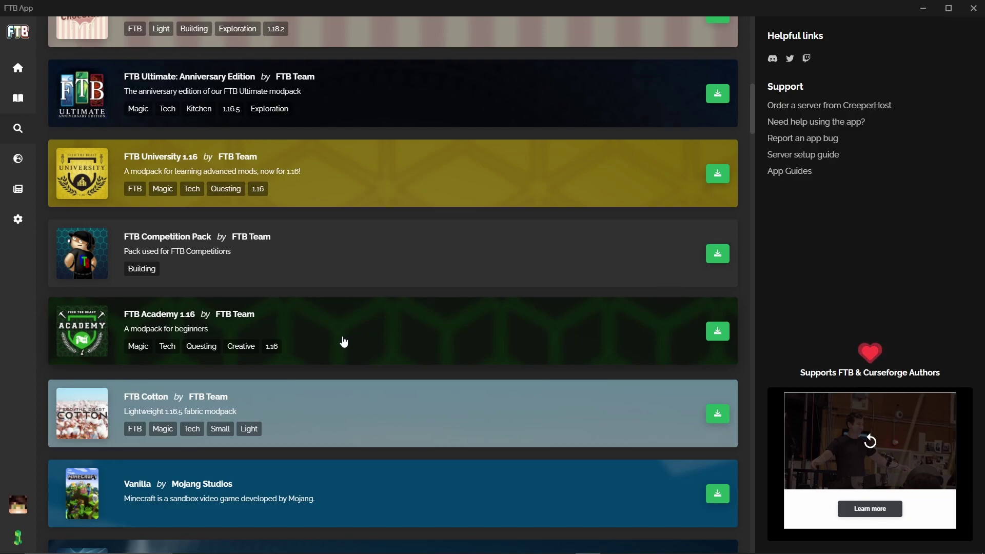
scroll(363, 336, up, 1)
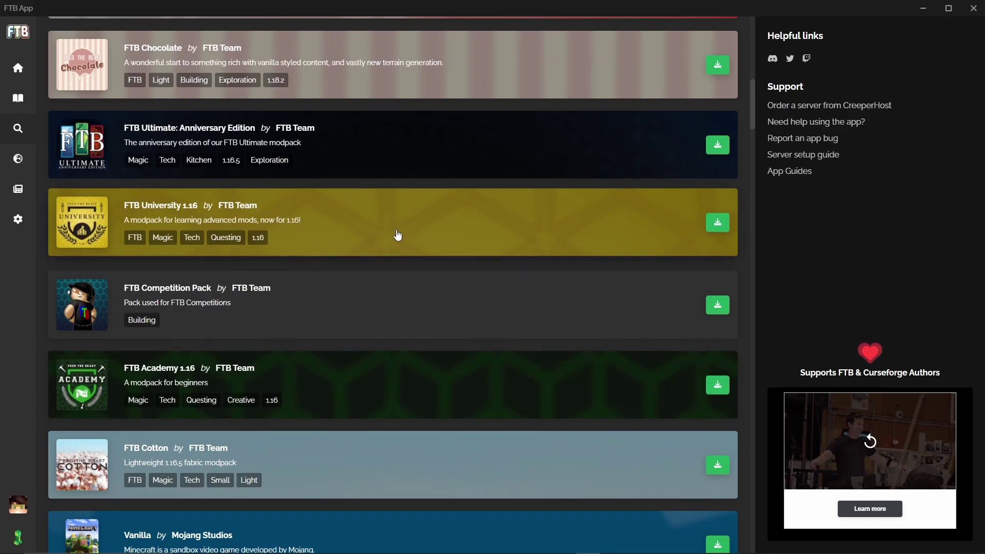
scroll(297, 154, up, 3)
Step: Search the Curseforge modpacks for "vault", look through the results, and clear the search
click(101, 43)
click(181, 31)
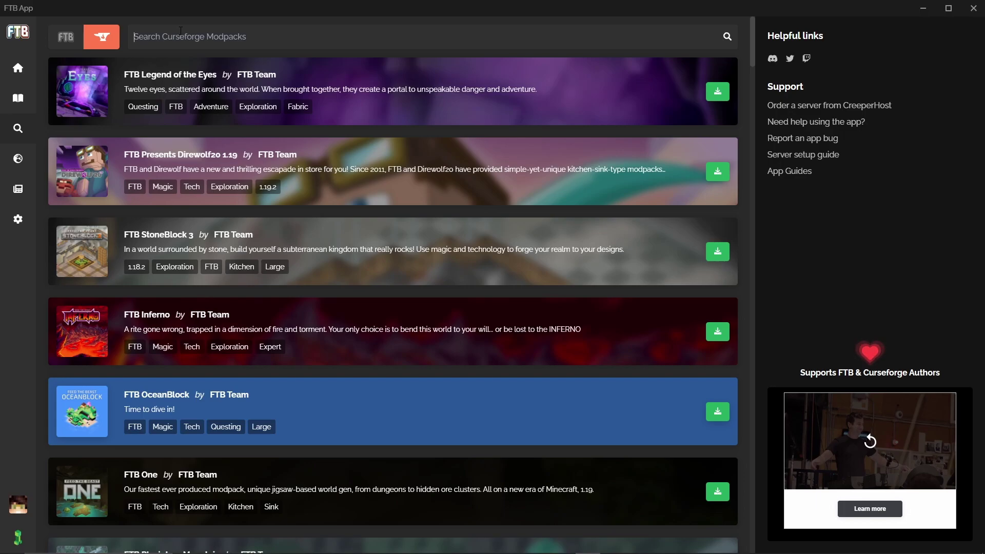
text(vault)
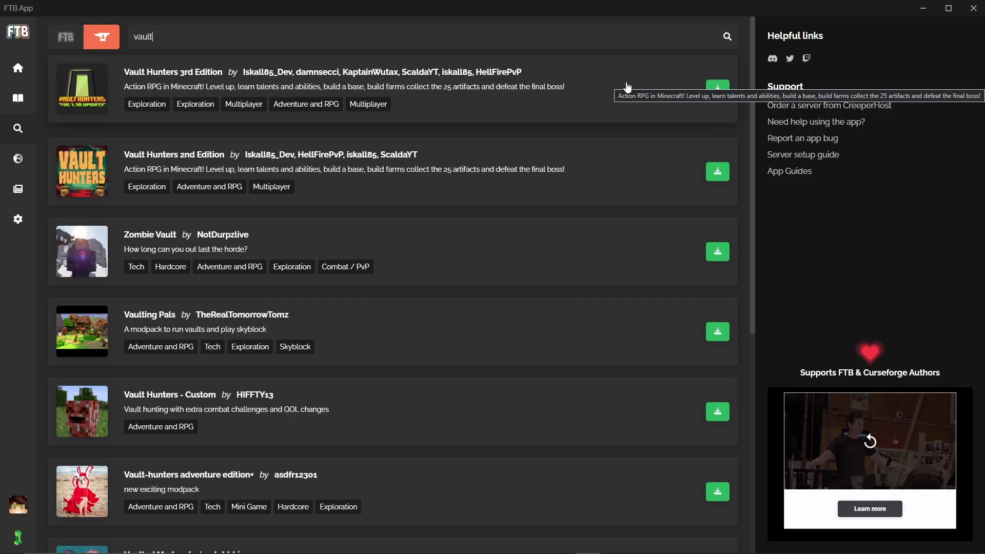
scroll(209, 216, down, 3)
scroll(210, 216, up, 3)
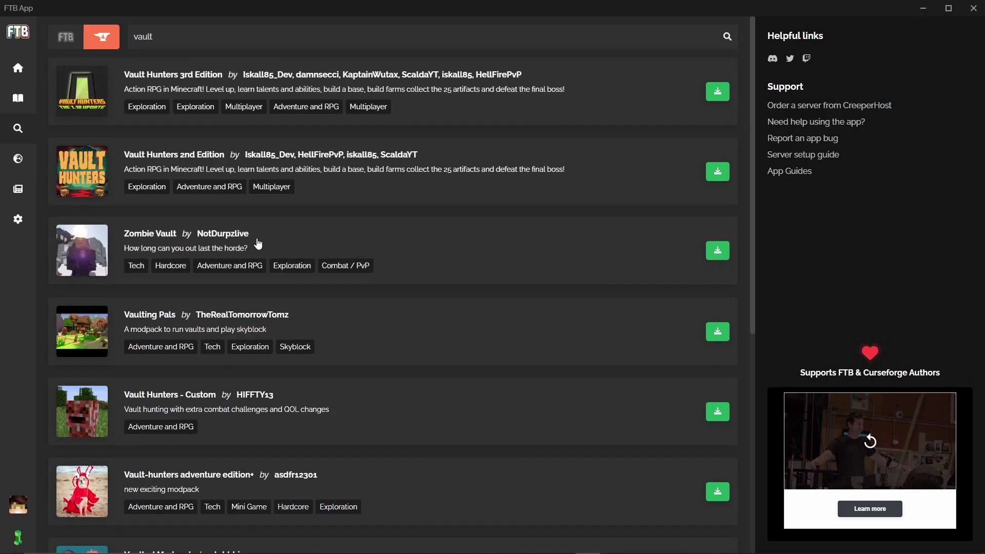
click(101, 41)
click(96, 44)
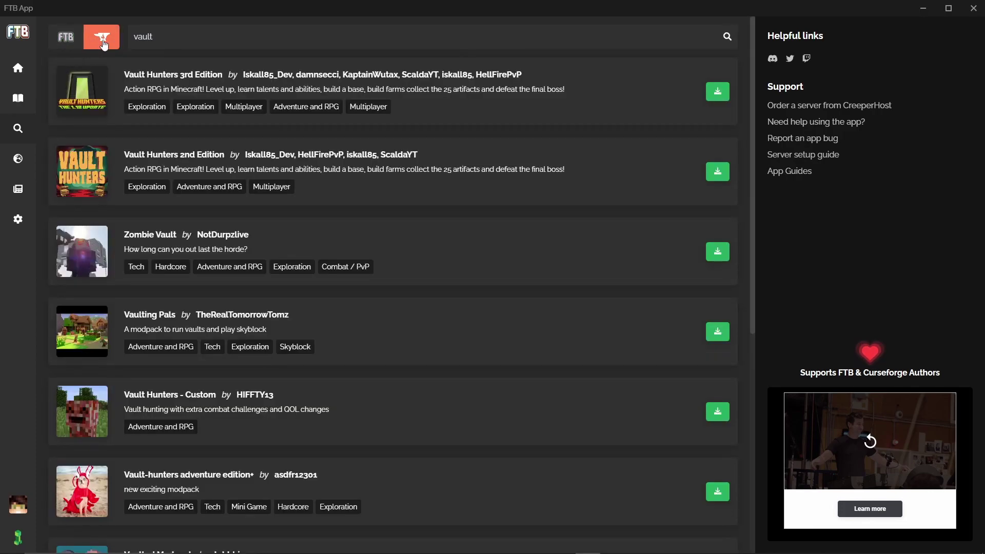
key(ctrl+a)
key(BackSpace)
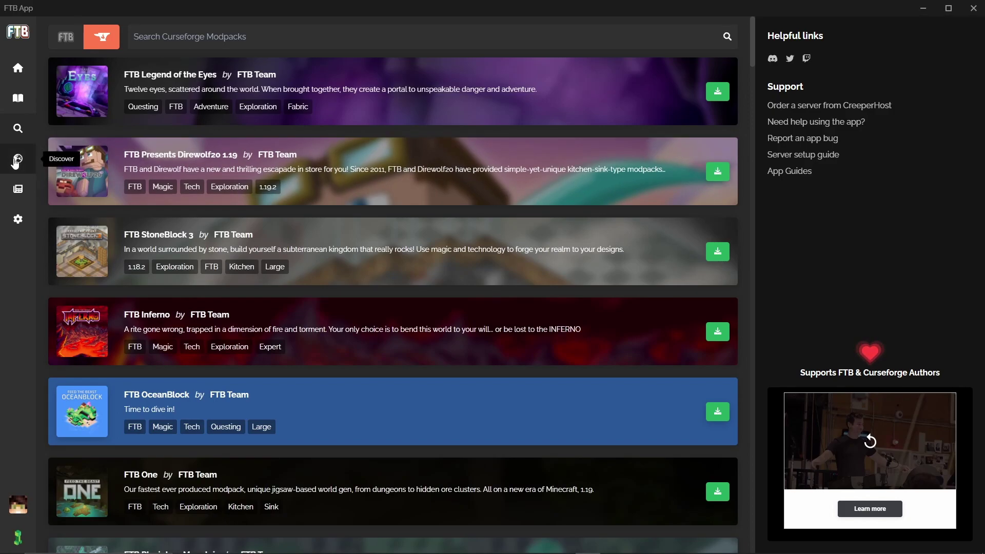
Step: View the Discover page and skim the posts on the news page
click(16, 161)
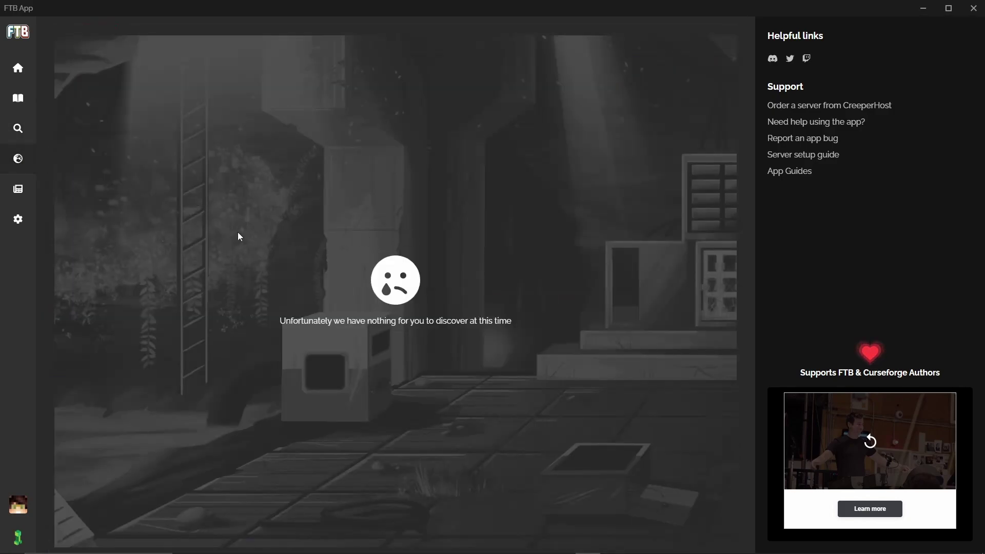
click(18, 189)
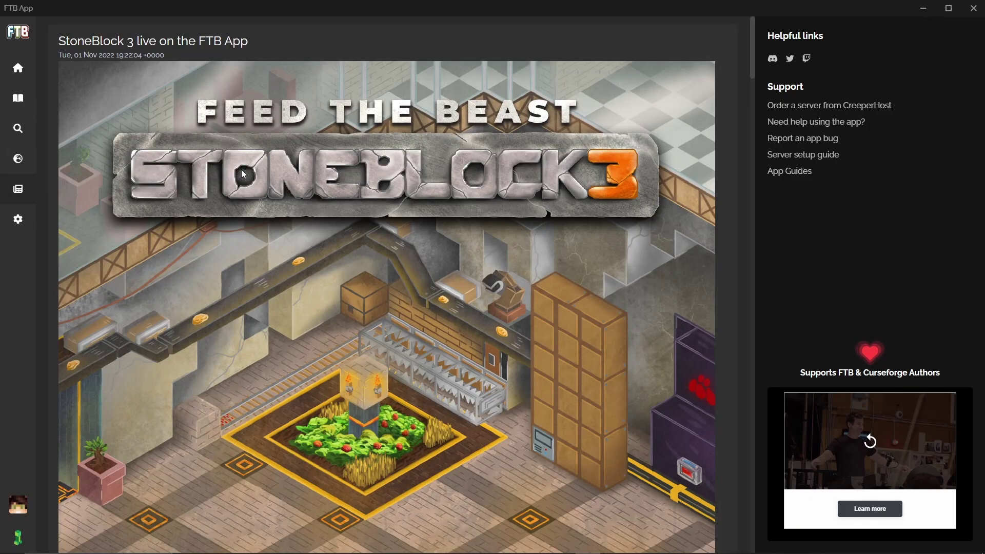
scroll(250, 177, down, 20)
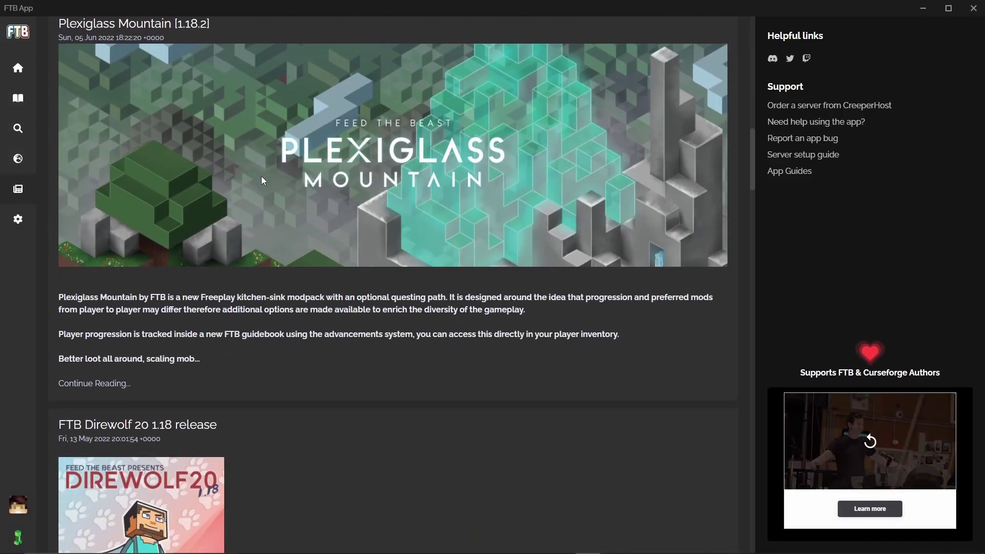
scroll(288, 184, up, 20)
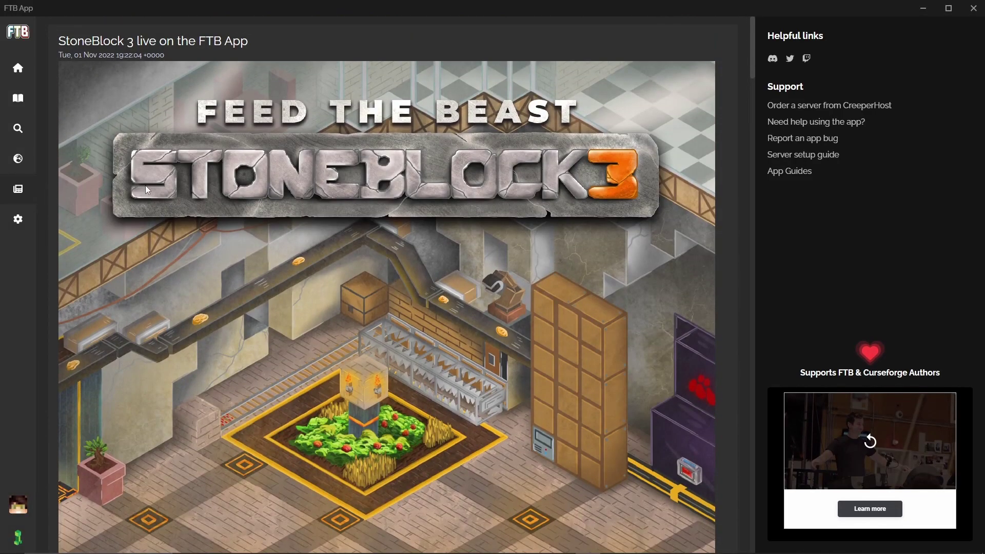
Step: Review the app's settings for instances, downloads, app, integrations and proxy, plus the app info
click(19, 221)
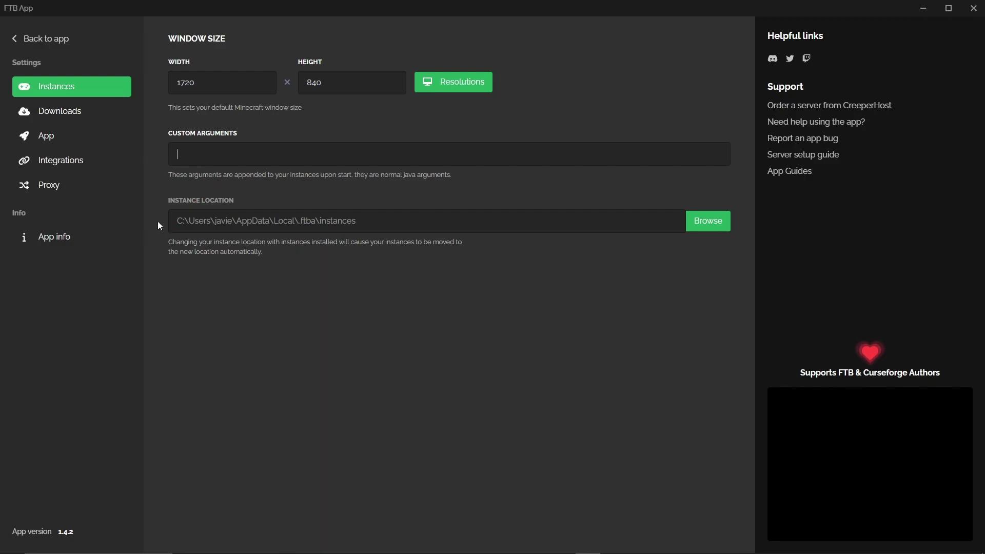
click(65, 113)
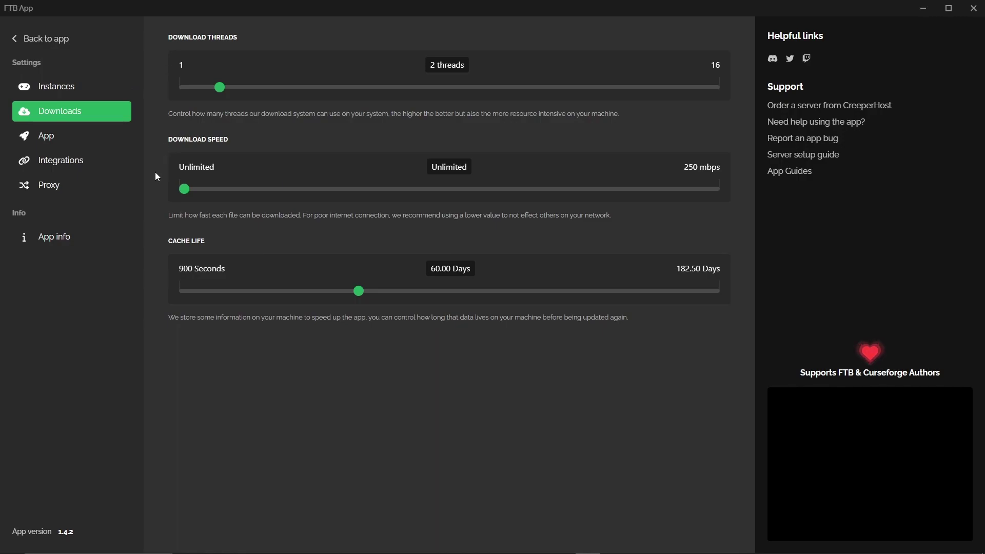
click(78, 139)
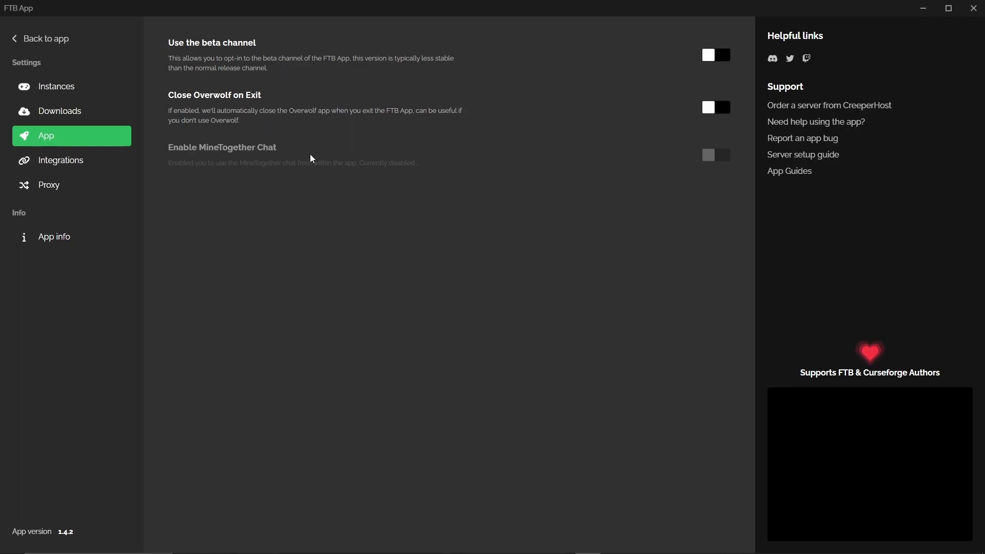
click(100, 161)
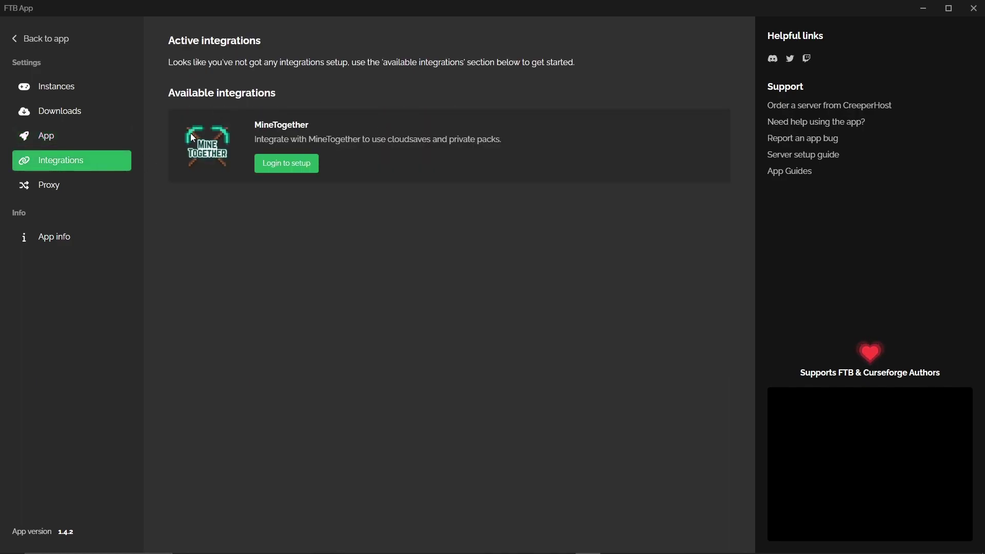
click(74, 190)
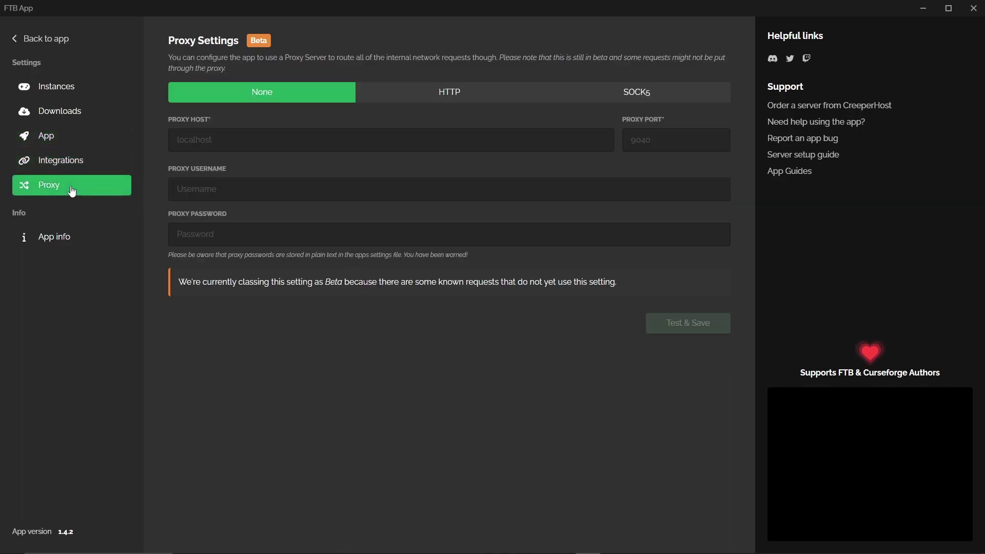
click(66, 238)
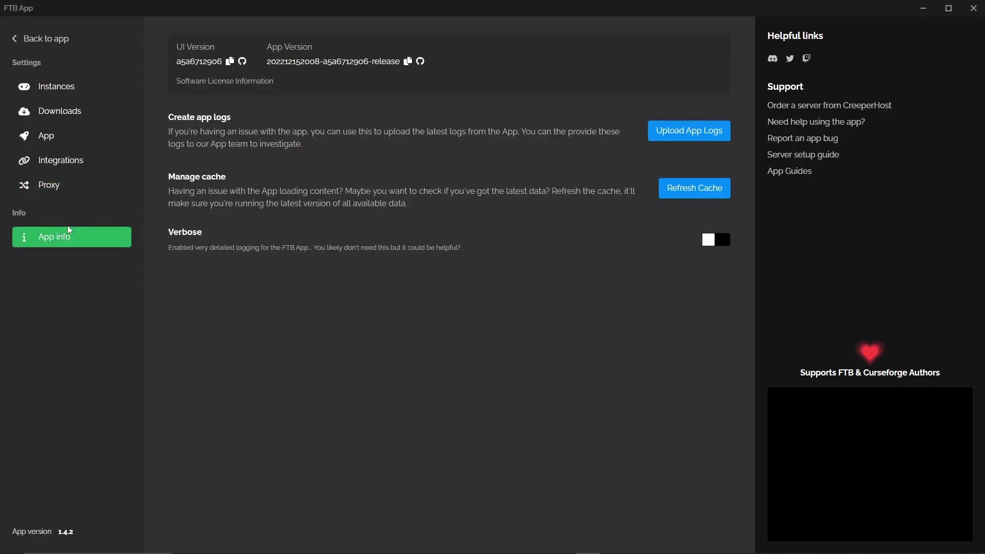
Step: Leave the app settings for the home page and show the account options, including MineTogether sign-in
click(48, 38)
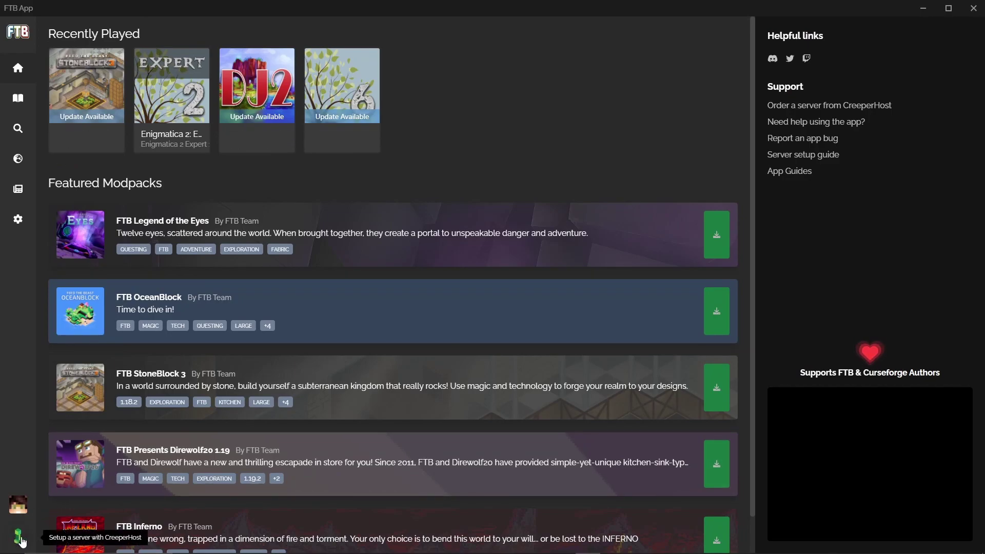
click(16, 500)
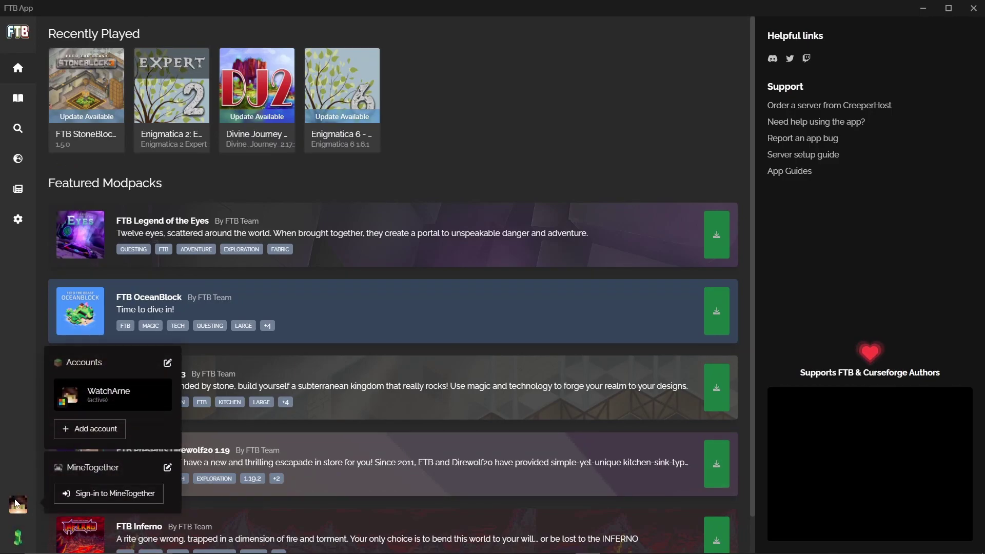